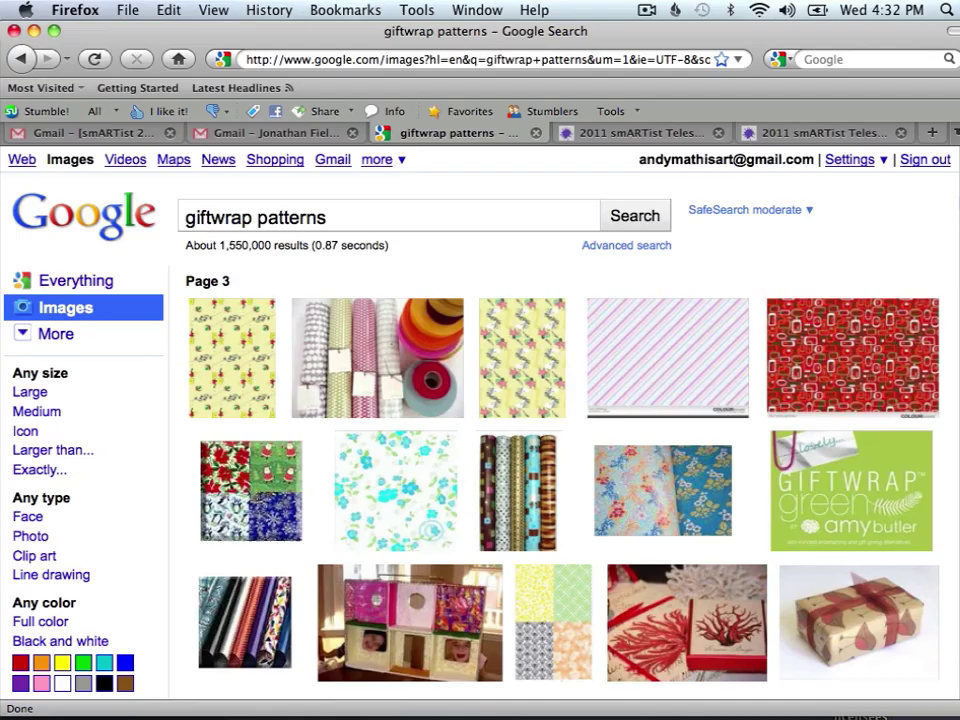
Scroll through the 'giftwrap patterns' image results from Page 3 down to Page 7
scroll(560, 490, "down", 5)
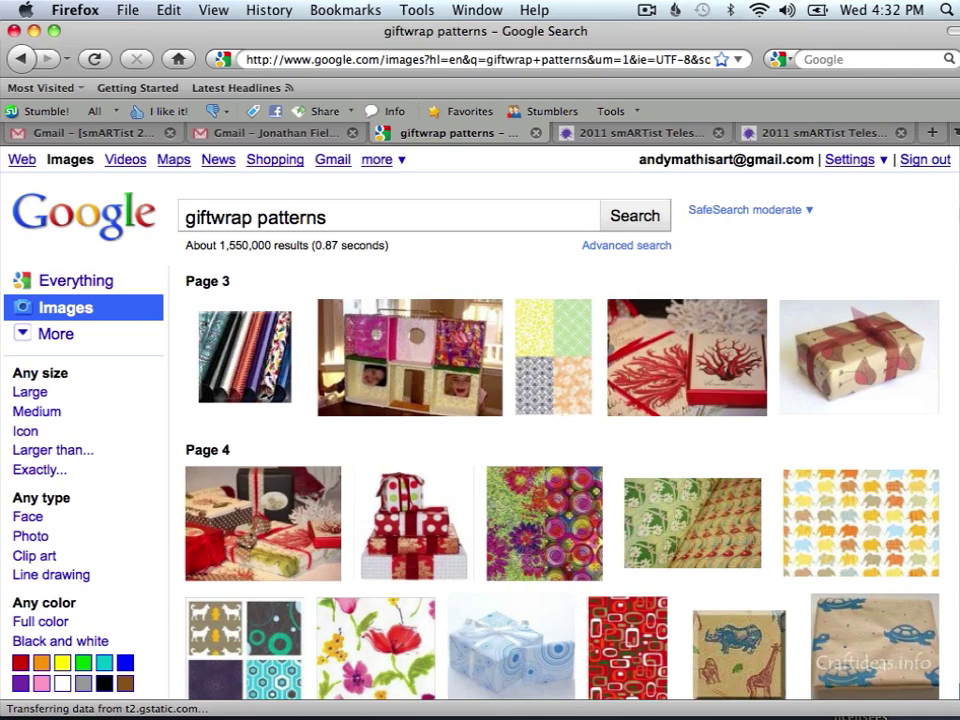
scroll(560, 490, "down", 2)
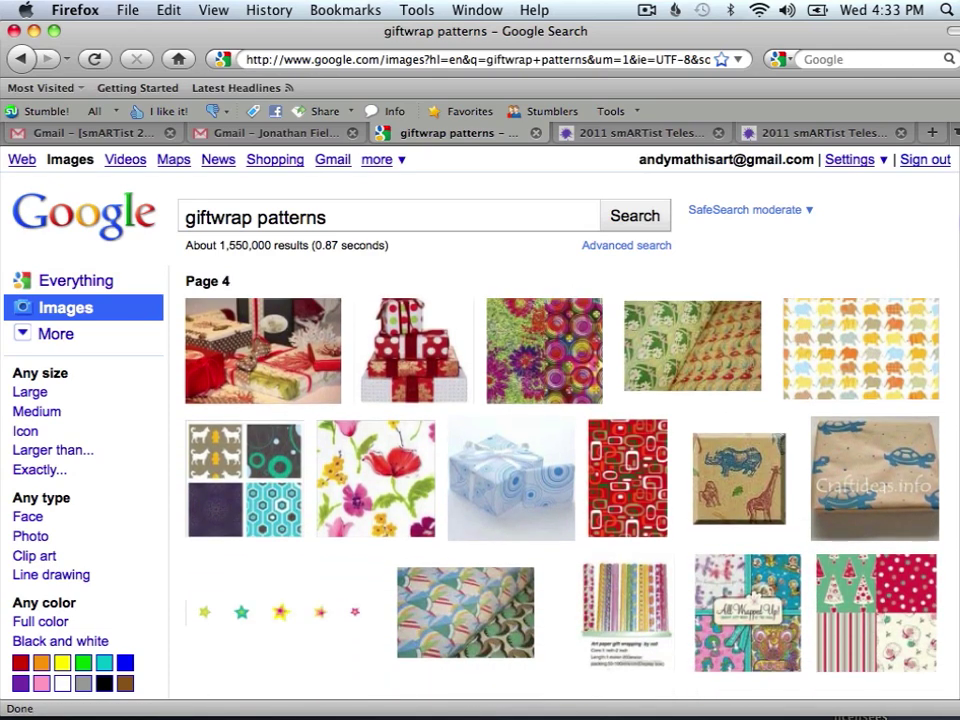
scroll(560, 490, "down", 1)
scroll(560, 490, "down", 5)
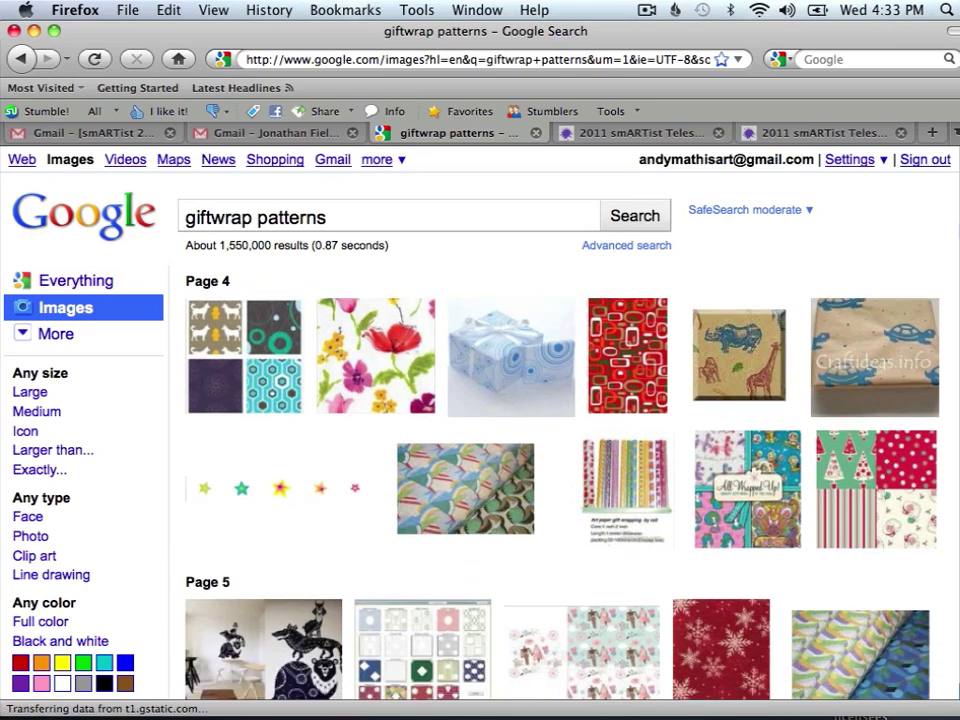
scroll(560, 490, "down", 1)
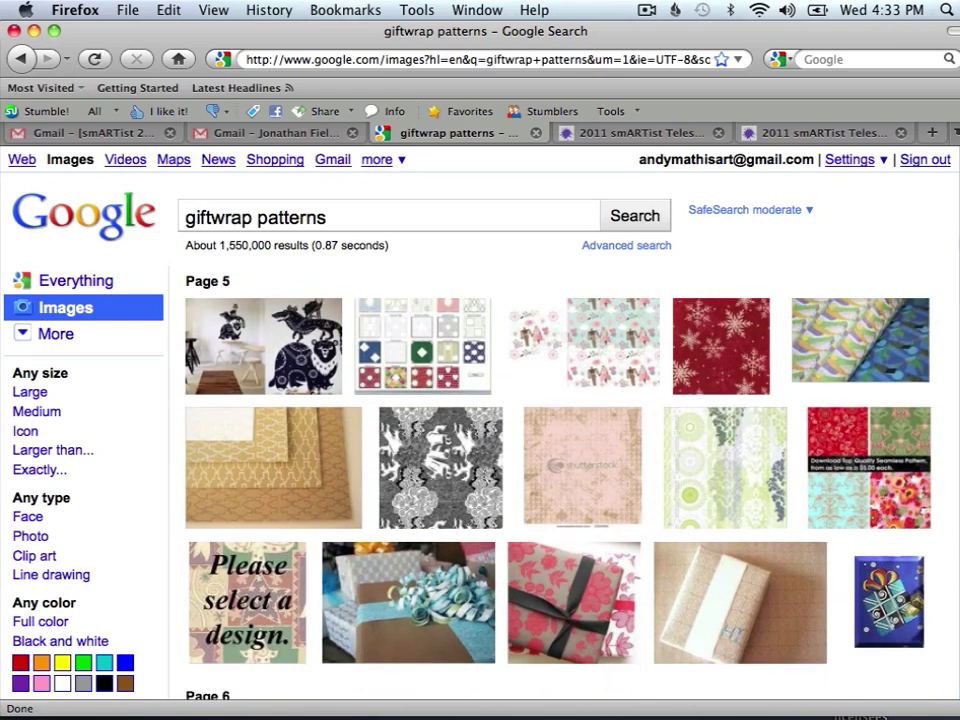
scroll(560, 490, "down", 3)
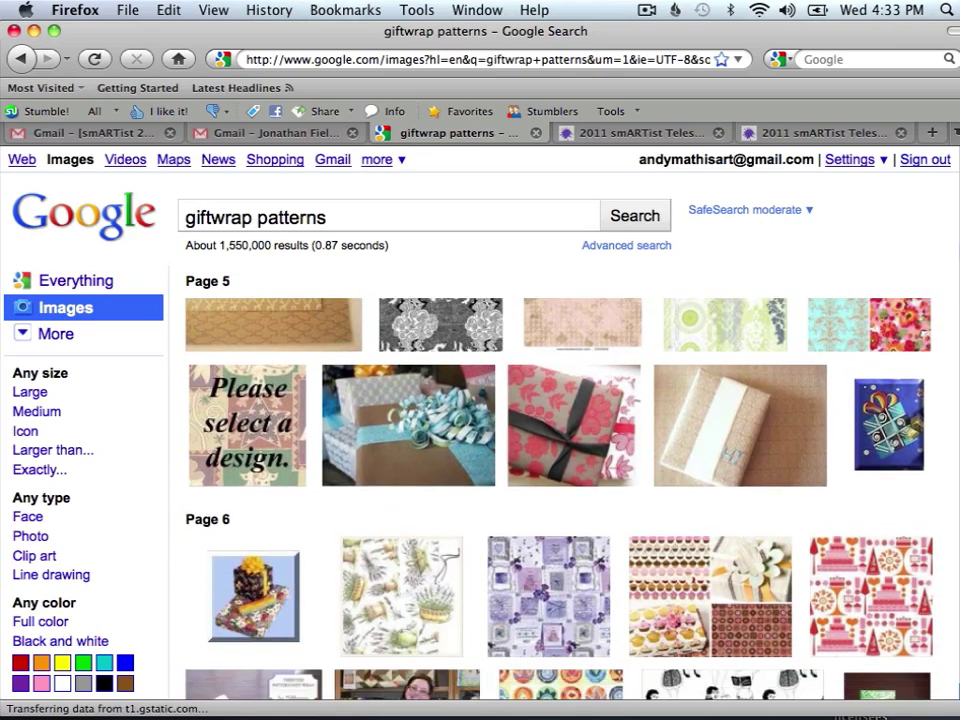
scroll(560, 490, "down", 1)
scroll(560, 490, "down", 4)
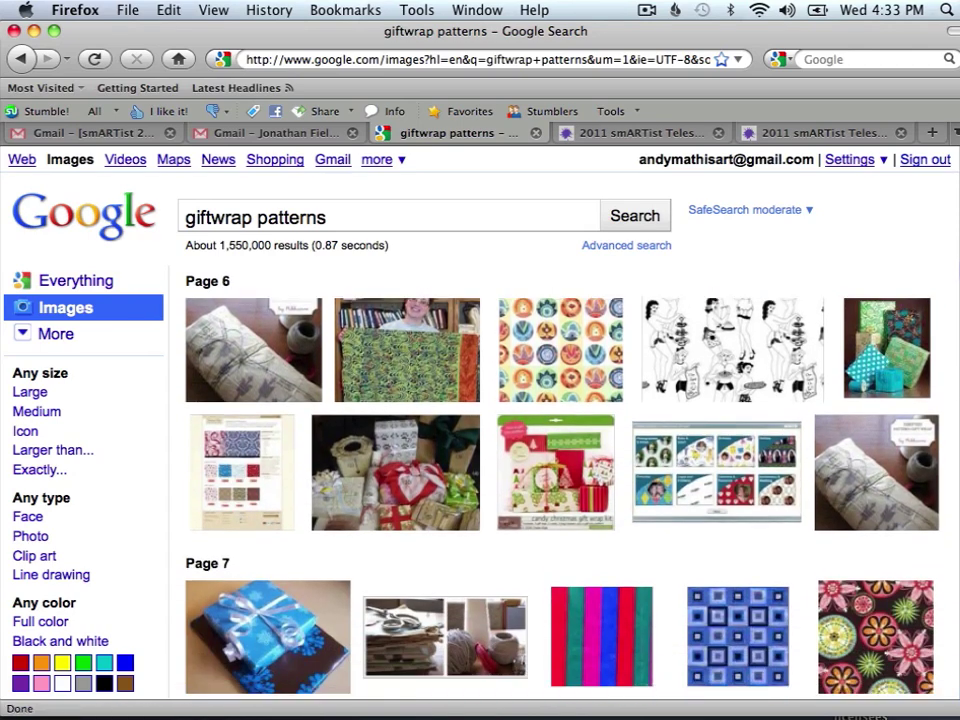
scroll(560, 490, "down", 3)
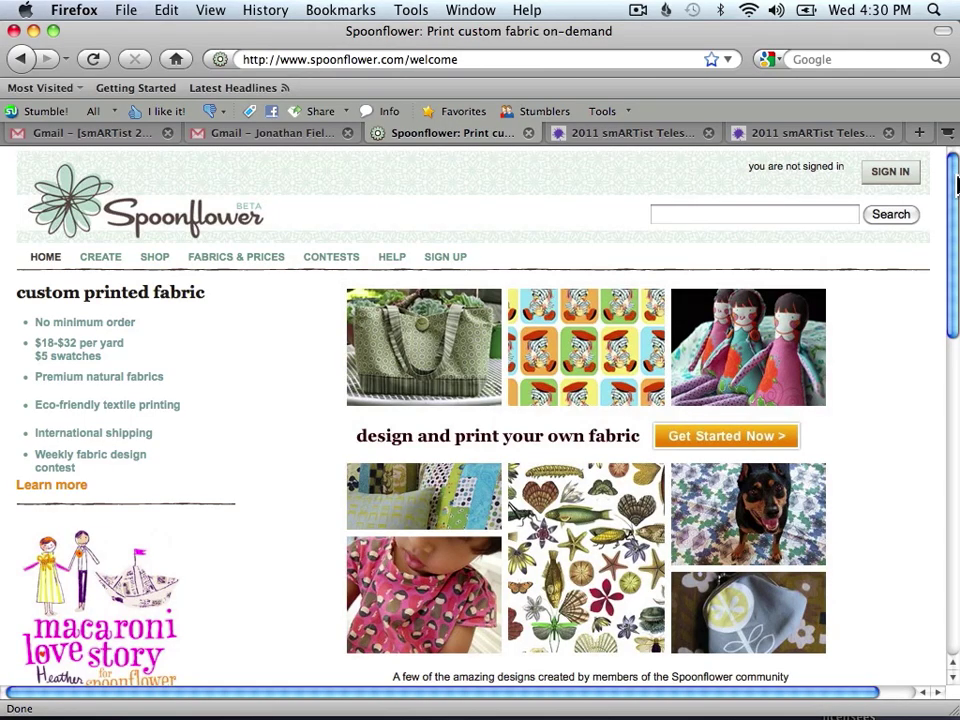
Scroll down the Spoonflower welcome page toward the indie designers' fabric shop
mouse_move(955, 188)
left_mouse_down()
mouse_move(955, 228)
mouse_move(955, 210)
left_mouse_up()
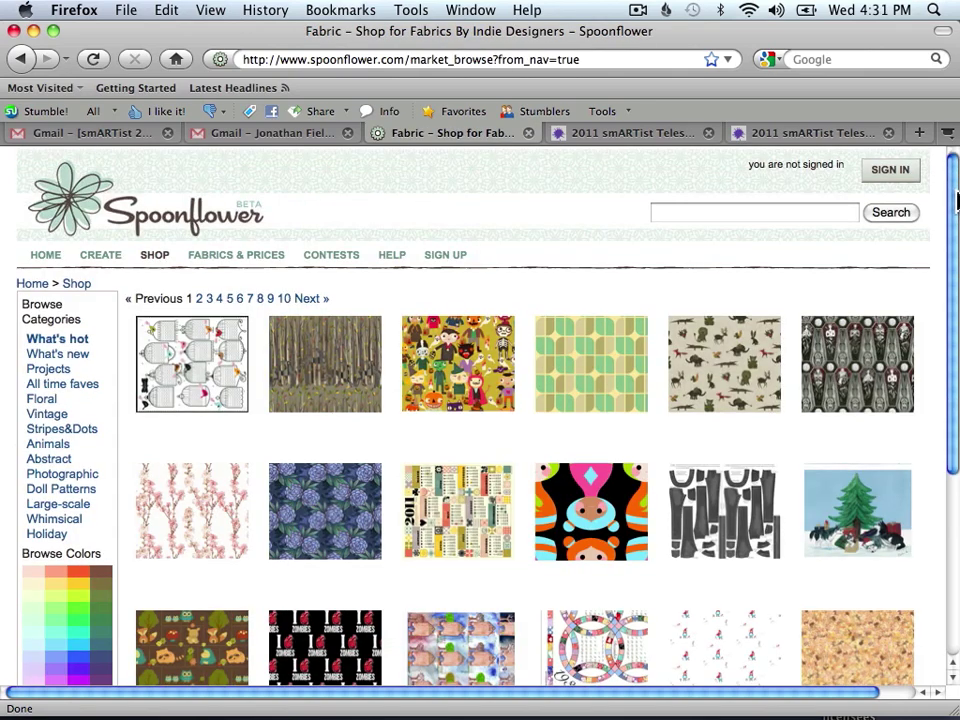
left_click_drag(955, 197, 956, 413)
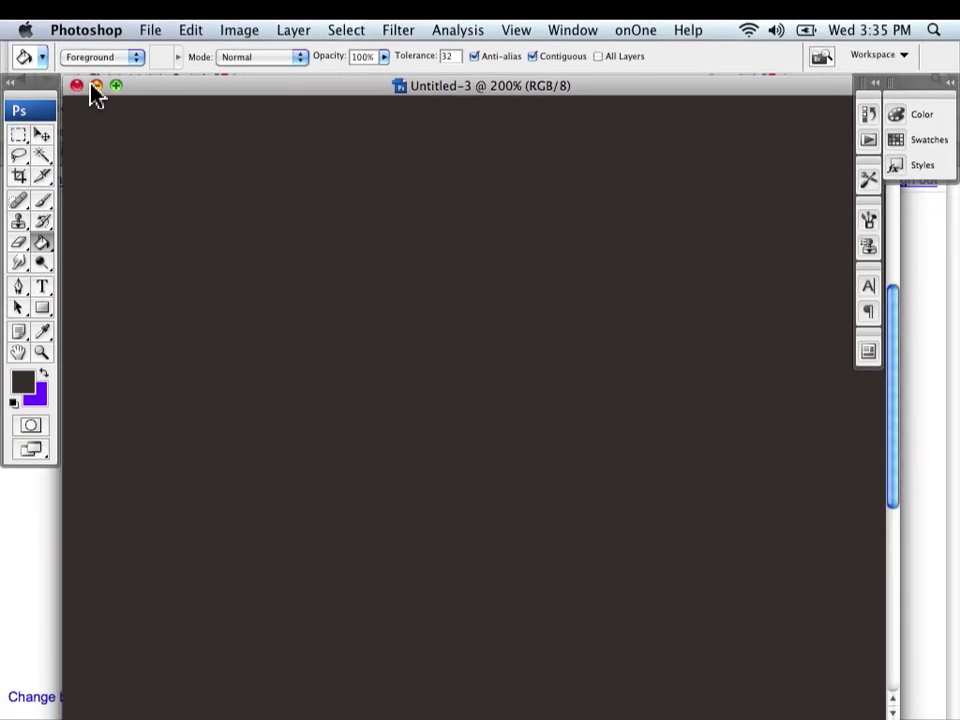
Minimize the blank Untitled-3 document to reveal the hearts photo, and select the Move tool
left_click(40, 60)
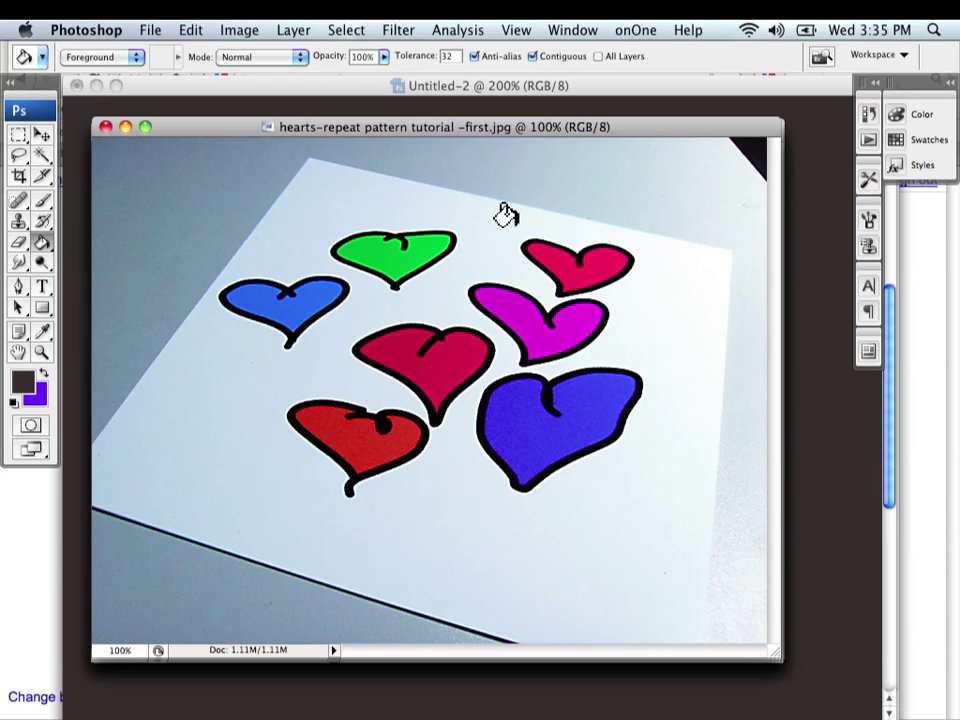
left_click(43, 135)
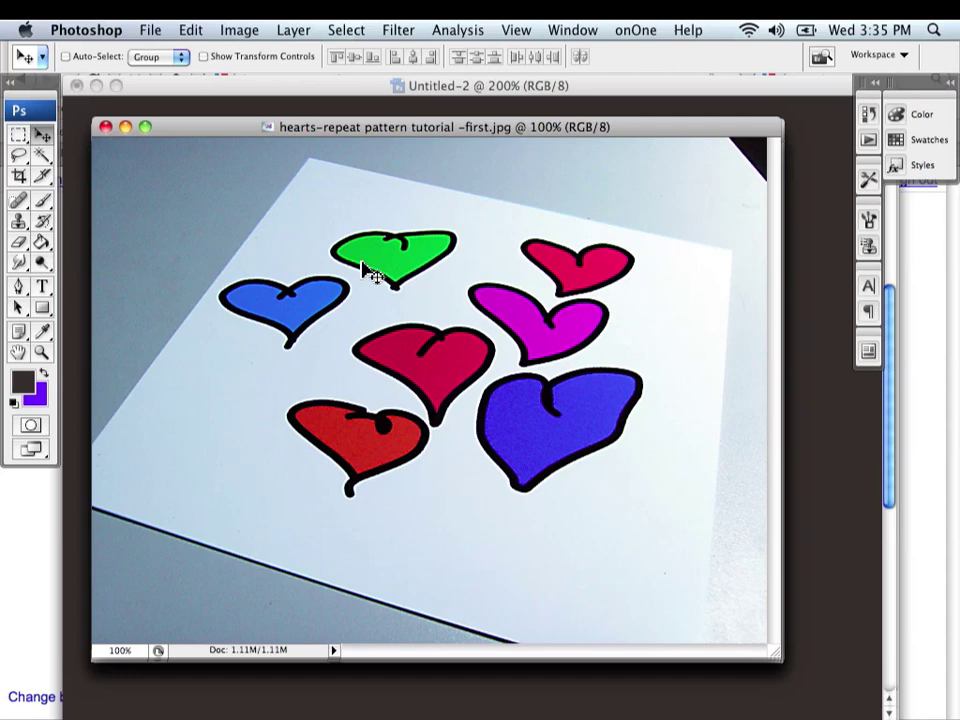
Minimize the '-first.jpg' hearts photo to reveal the taped 'back.jpg' photo
left_click(126, 129)
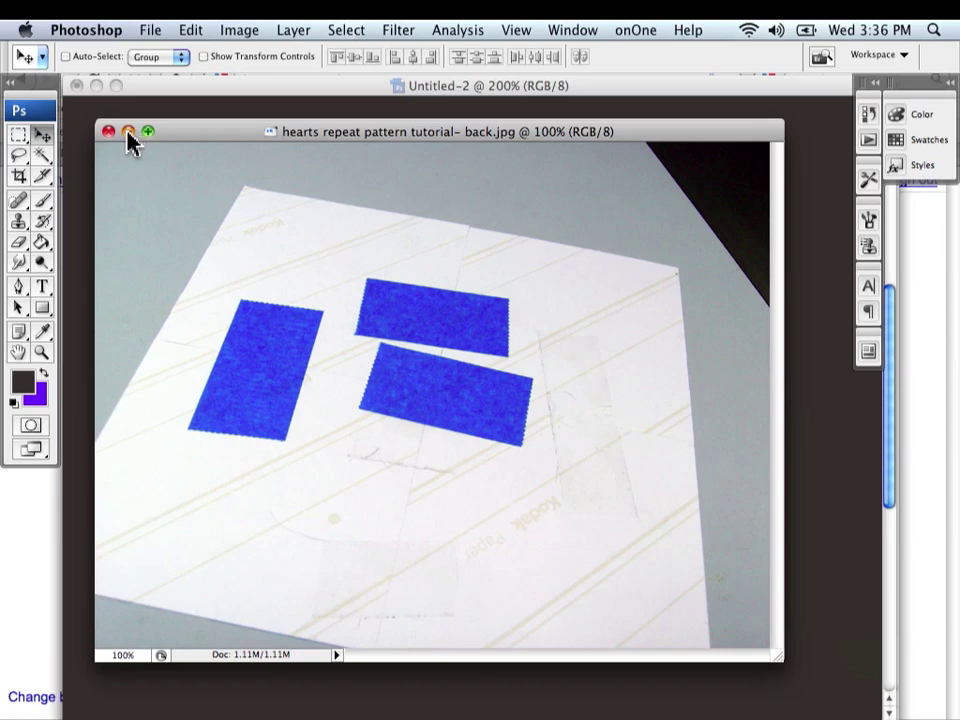
Minimize the back.jpg and final.jpg photos, leaving hearts1.jpg and hearts2.png visible
left_click(128, 132)
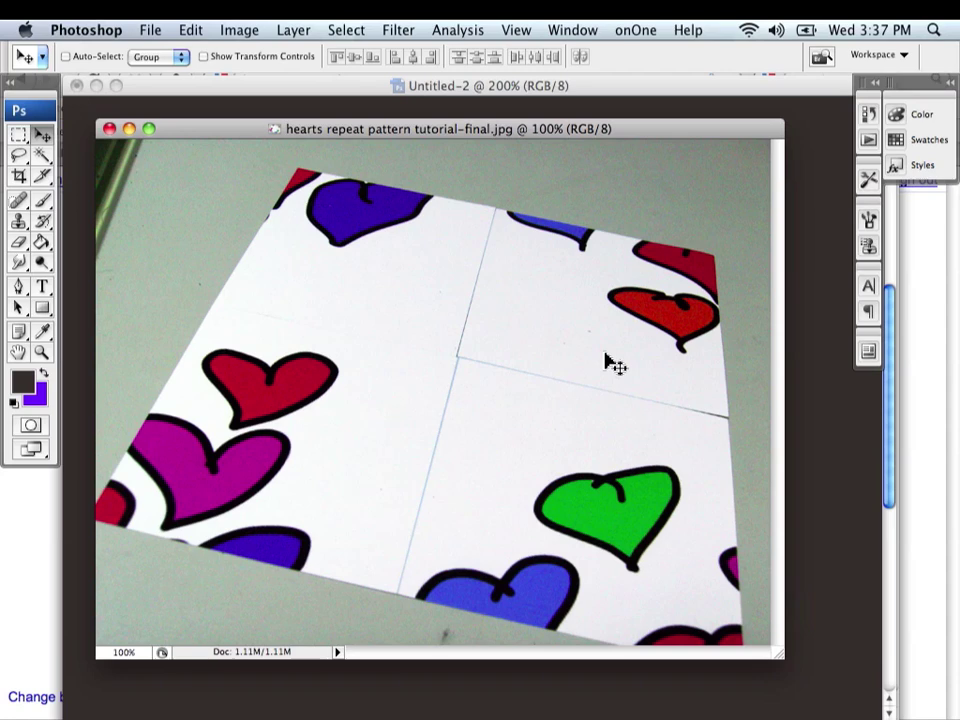
left_click(129, 128)
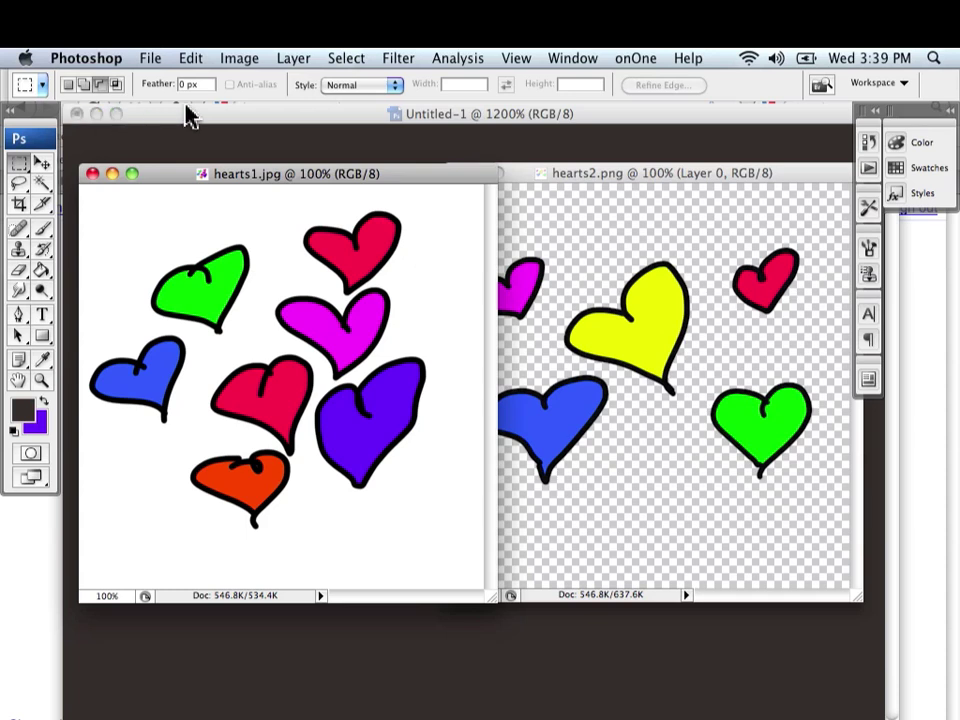
Bring hearts2.png forward, then make hearts1.jpg the active document again
left_click(788, 176)
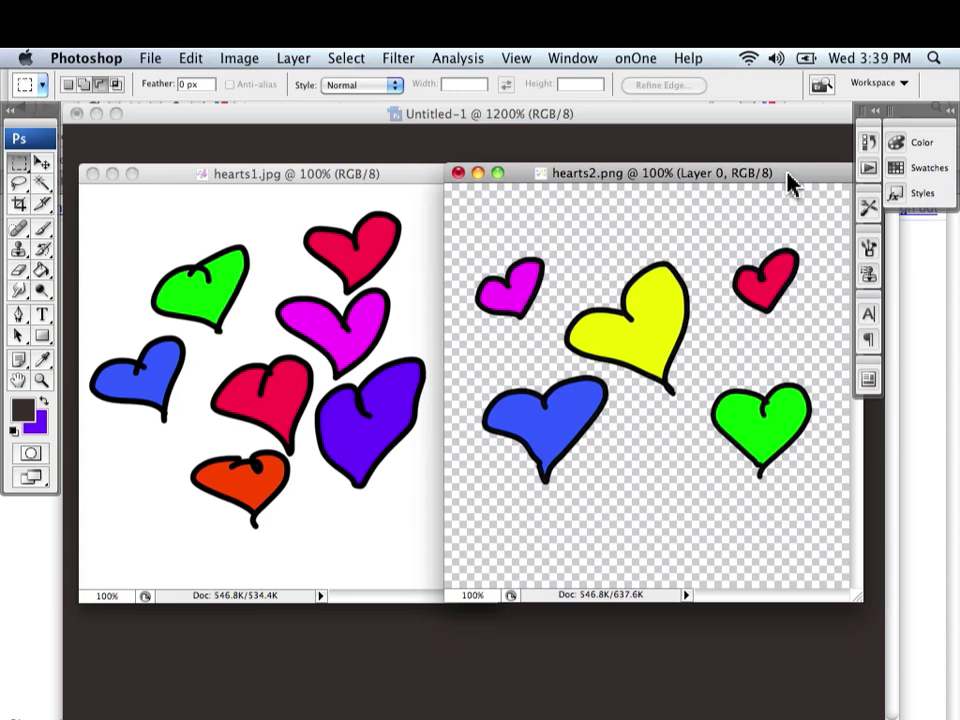
left_click(421, 178)
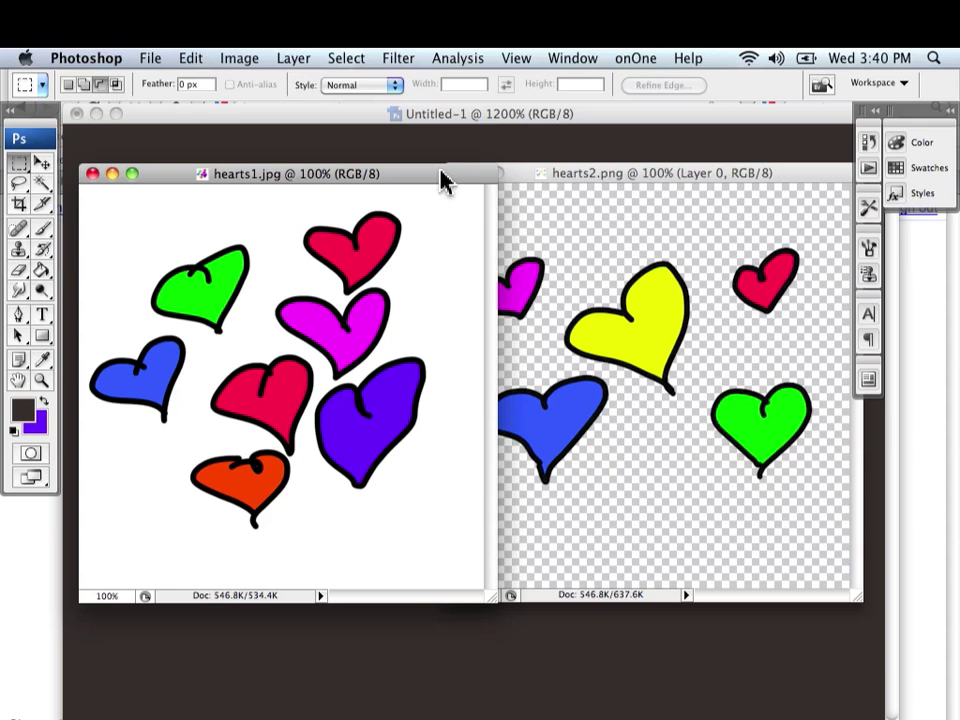
Apply Filter > Other > Offset to hearts1 at +216 px horizontal and vertical with Wrap Around
left_click(399, 60)
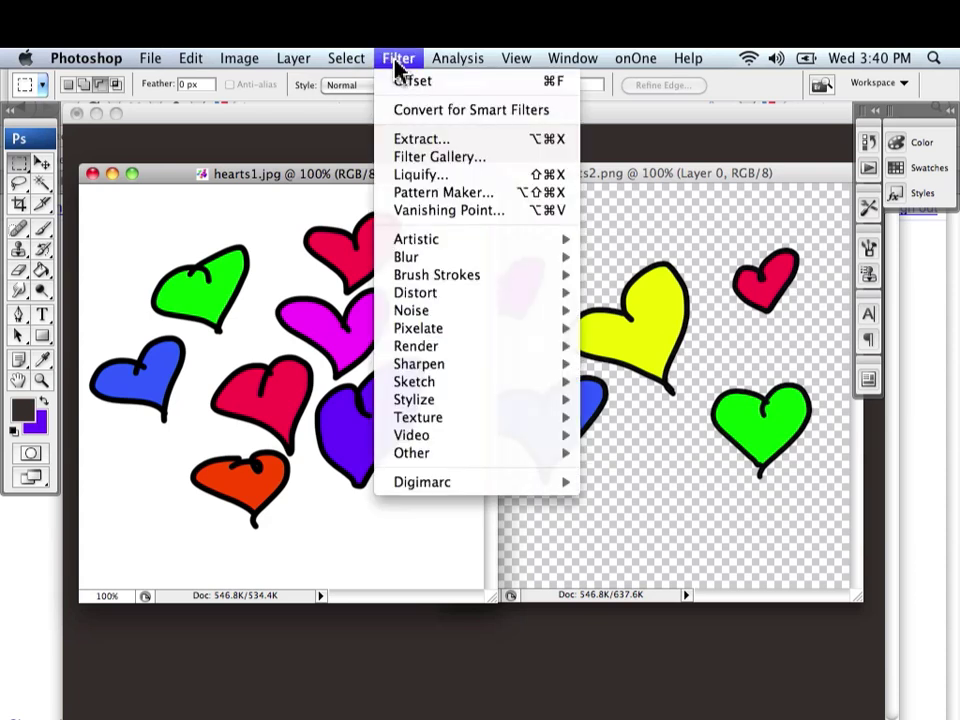
mouse_move(438, 436)
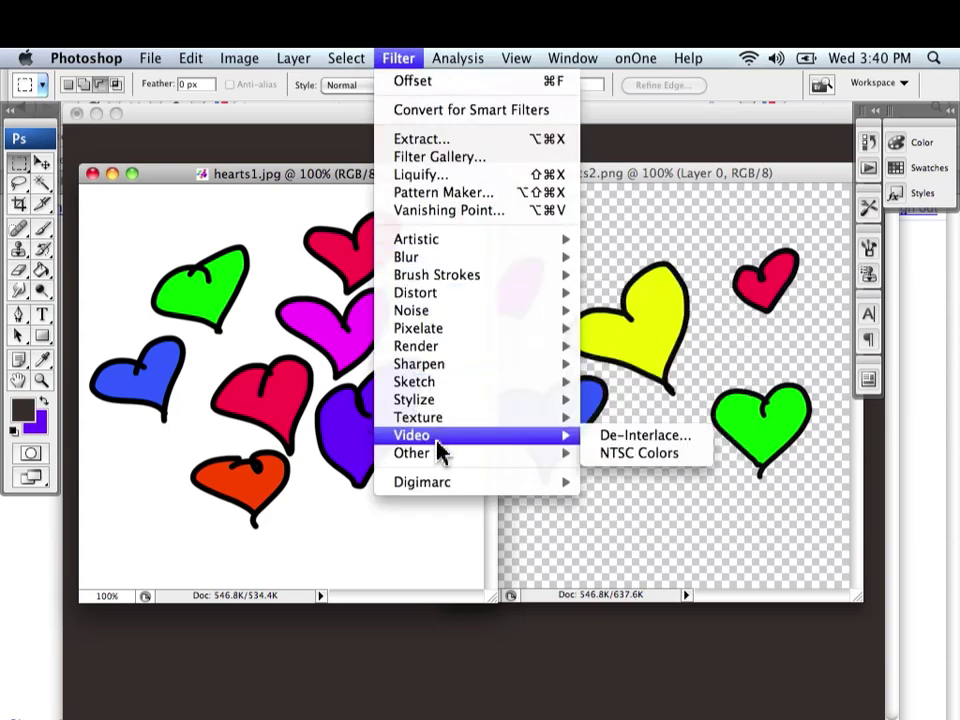
mouse_move(440, 459)
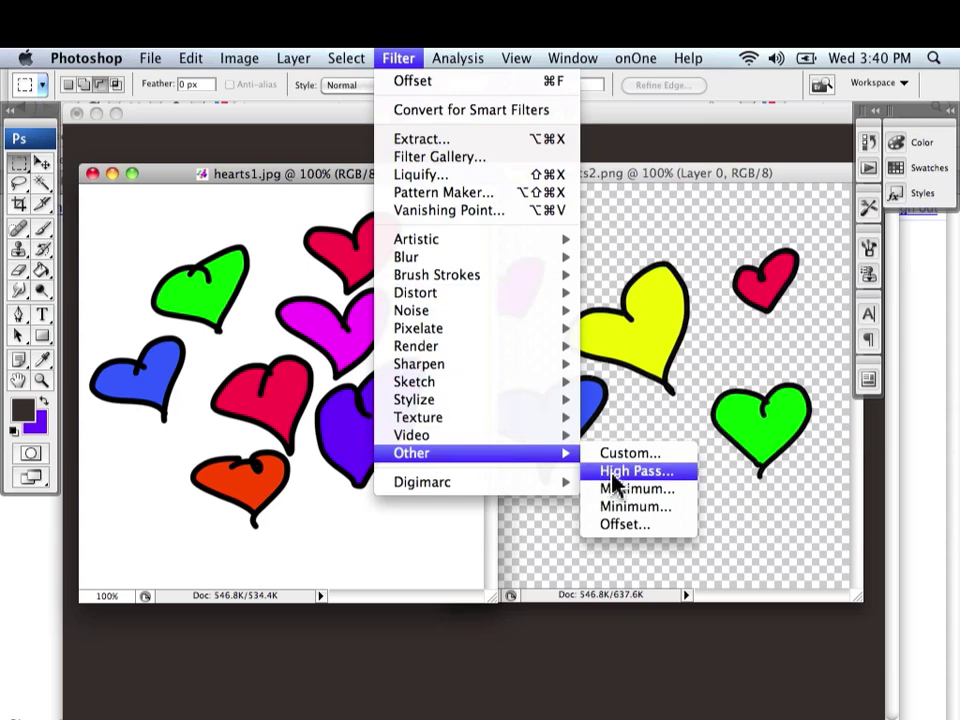
left_click(627, 529)
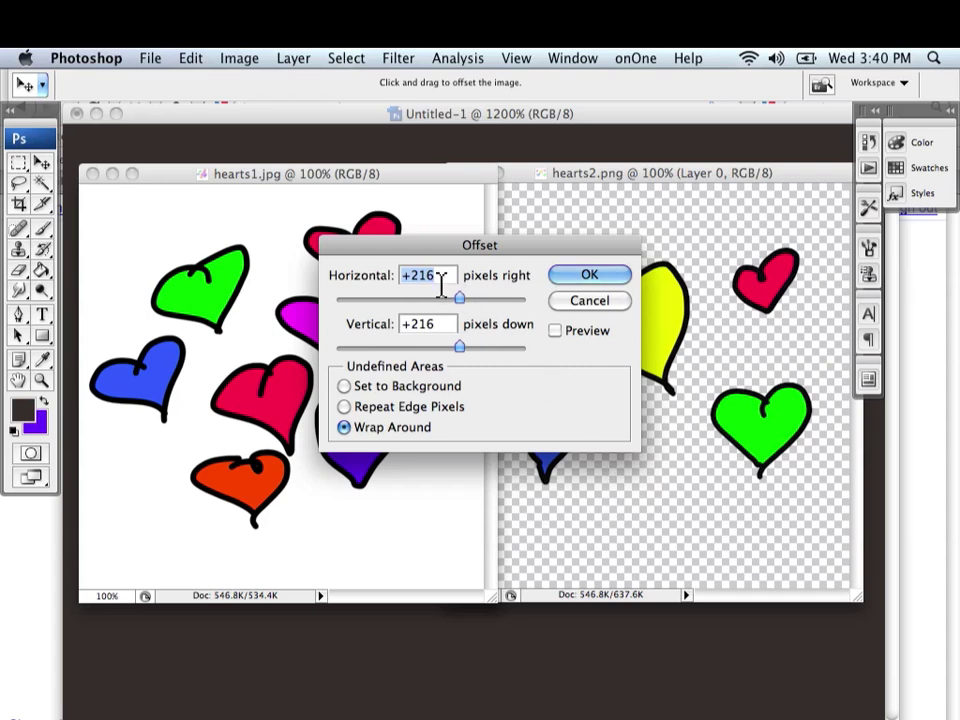
left_click(555, 333)
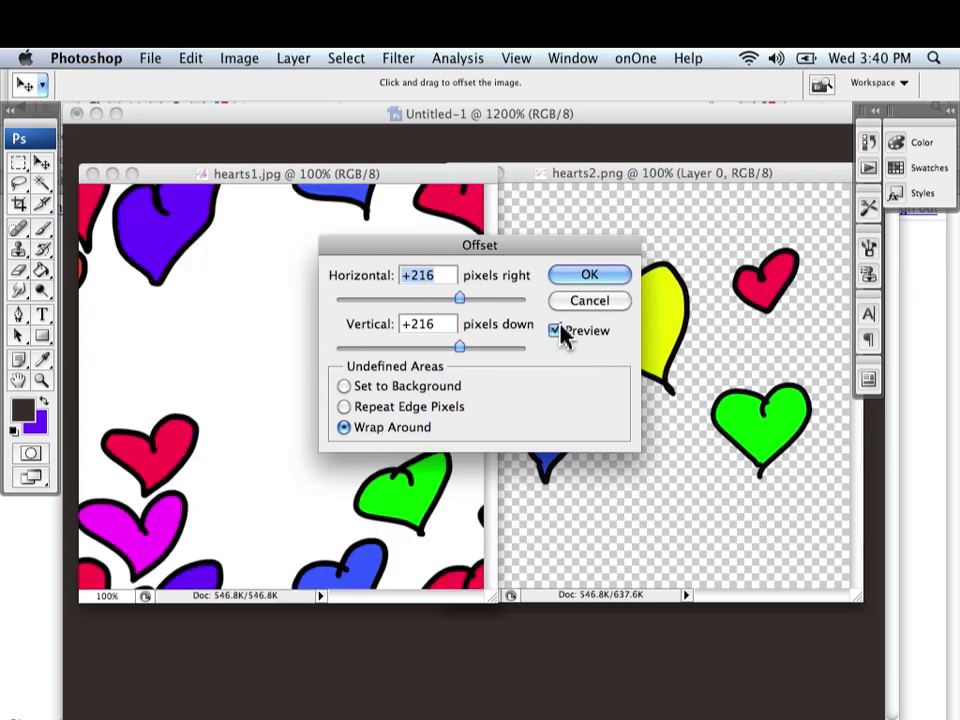
left_click_drag(542, 253, 733, 251)
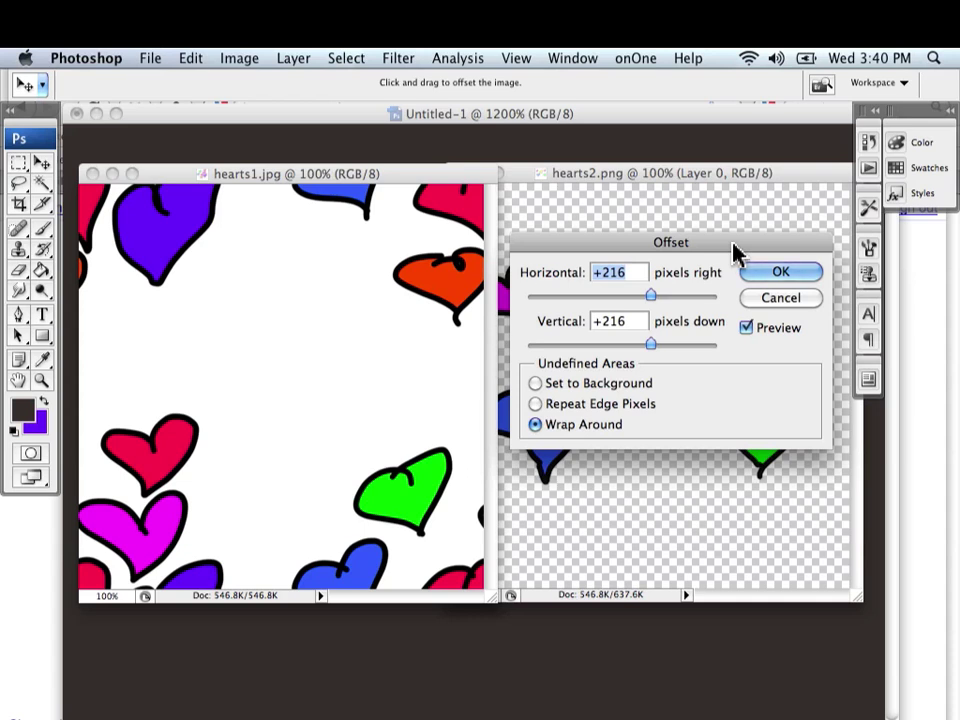
left_click(783, 270)
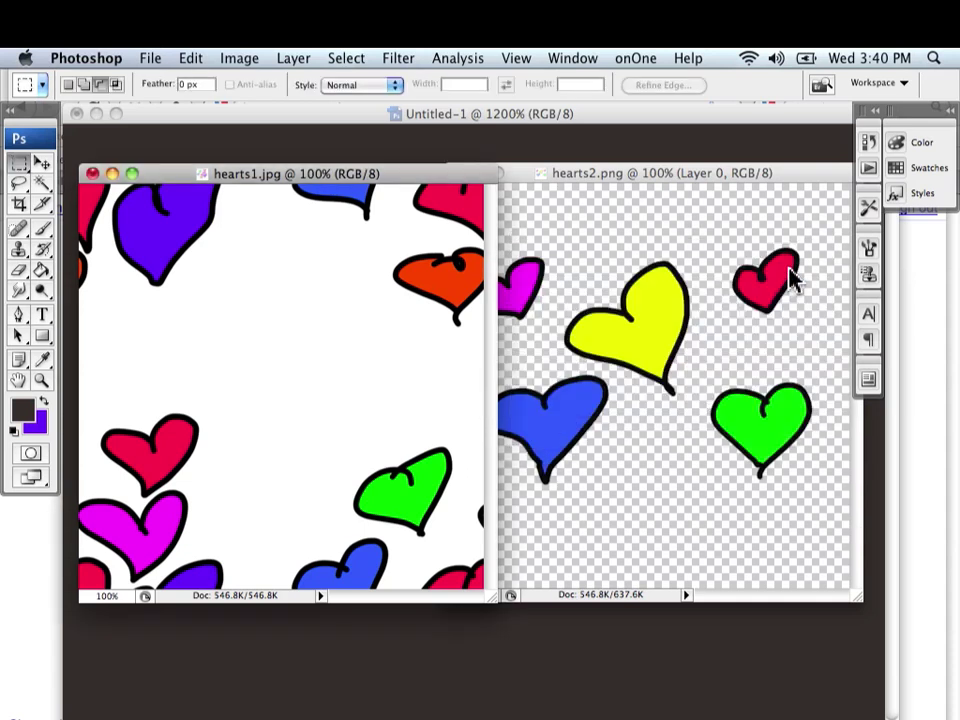
Select the magenta, yellow and blue hearts in hearts2 and paste them into hearts1
left_click(619, 221)
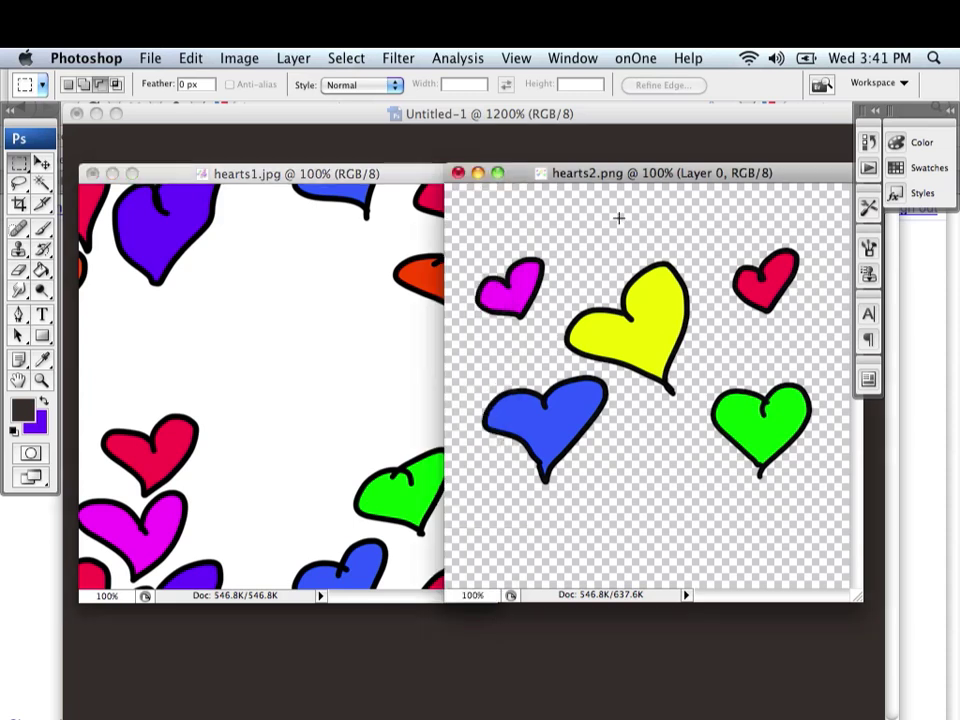
left_click(20, 163)
left_click_drag(469, 232, 703, 511)
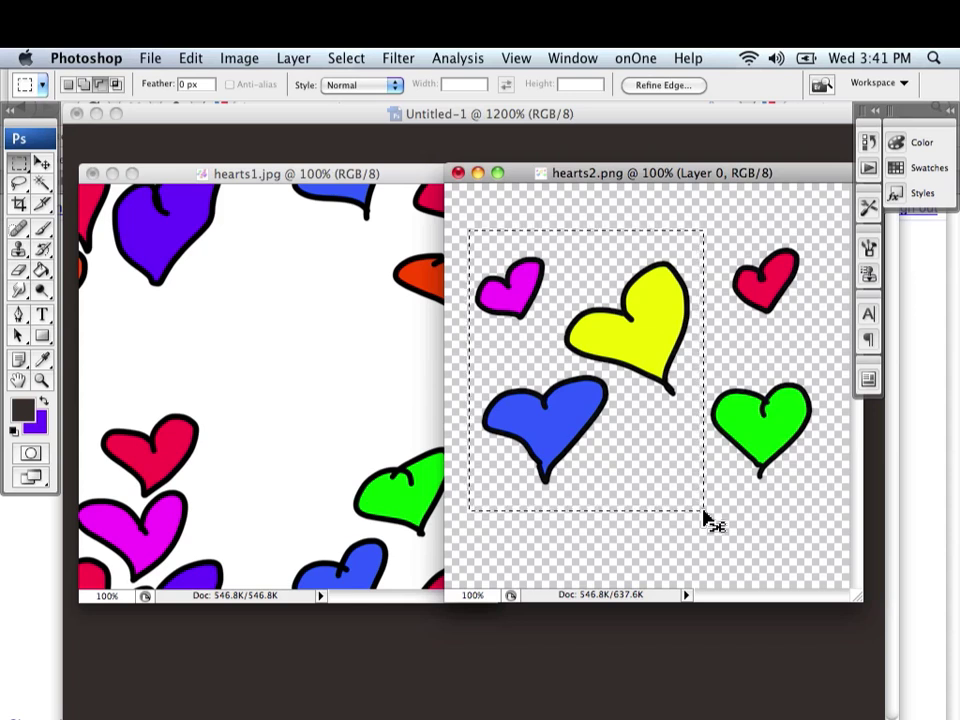
left_click(705, 512)
left_click(279, 304)
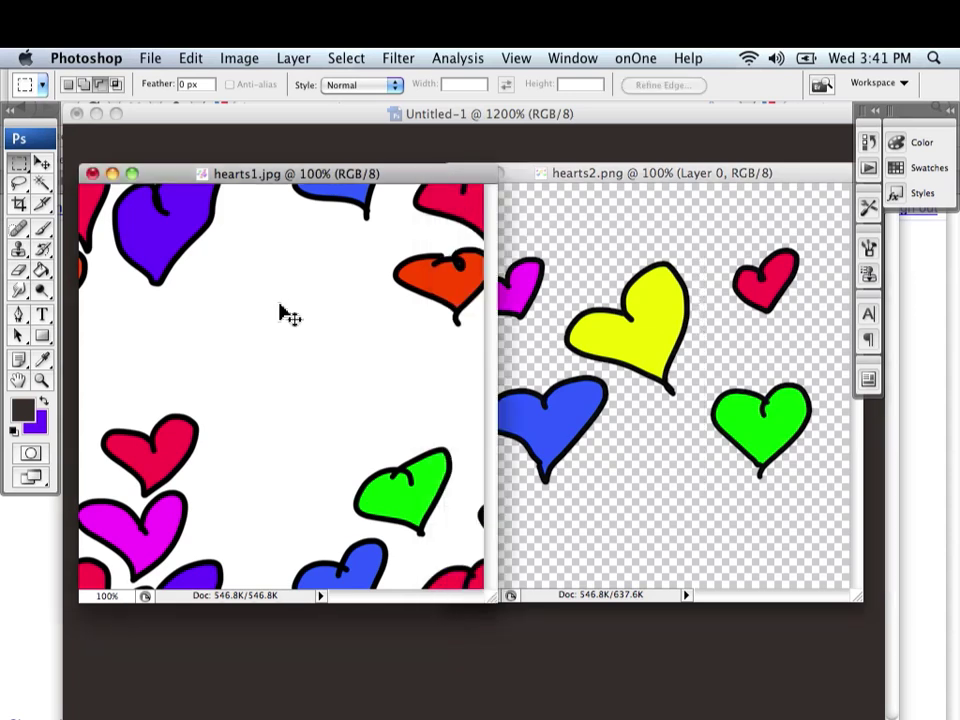
key("super+v")
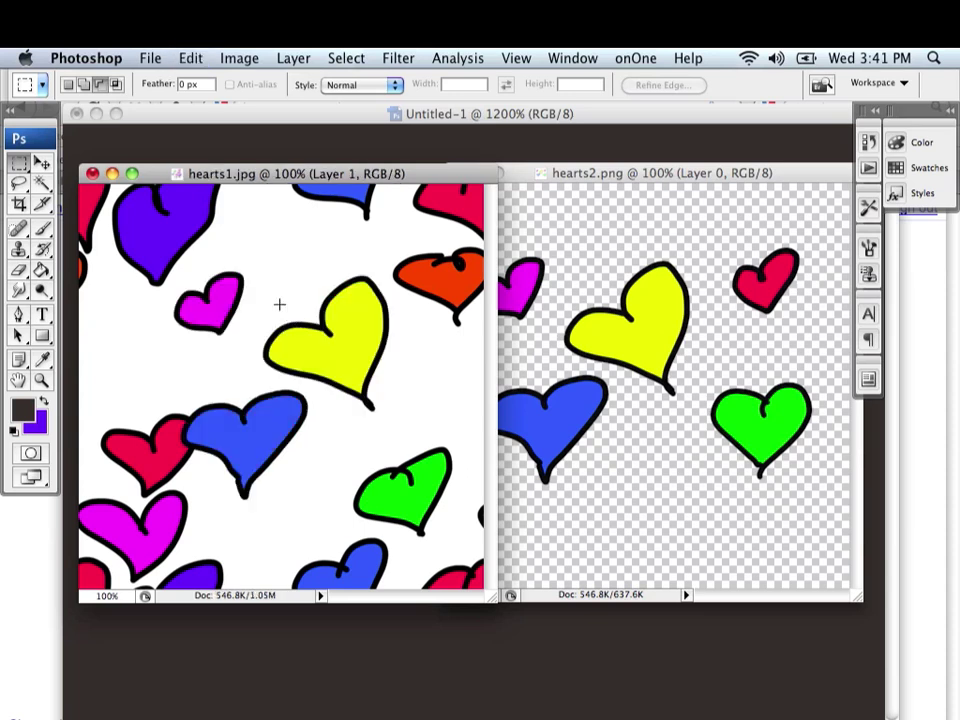
Copy the red heart from hearts2, paste it into hearts1 and move it above the yellow heart
left_click(716, 238)
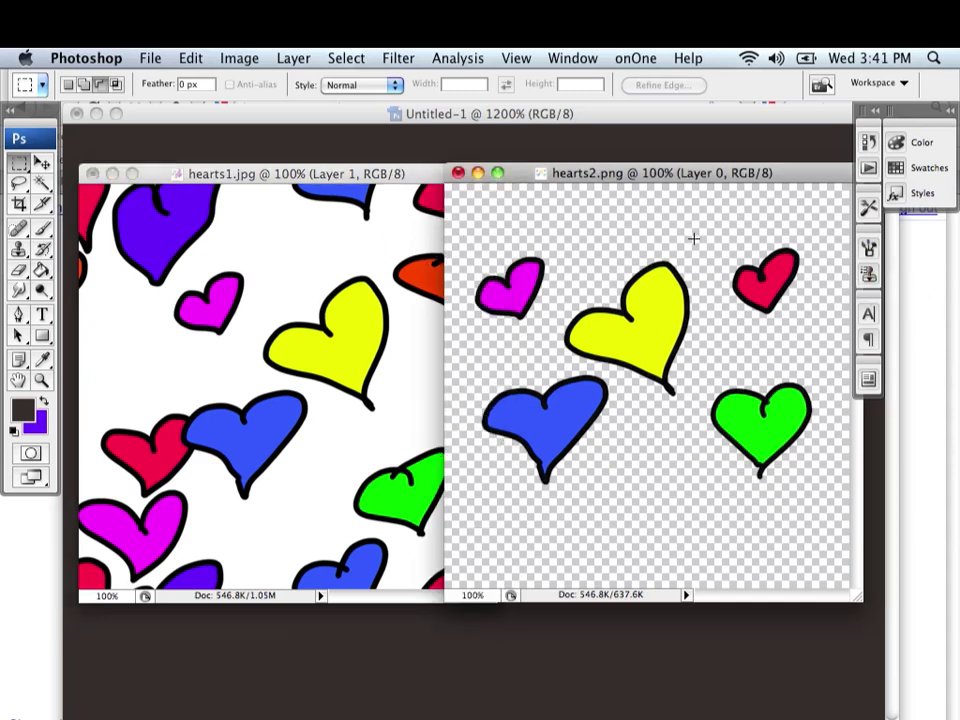
left_click_drag(706, 238, 823, 324)
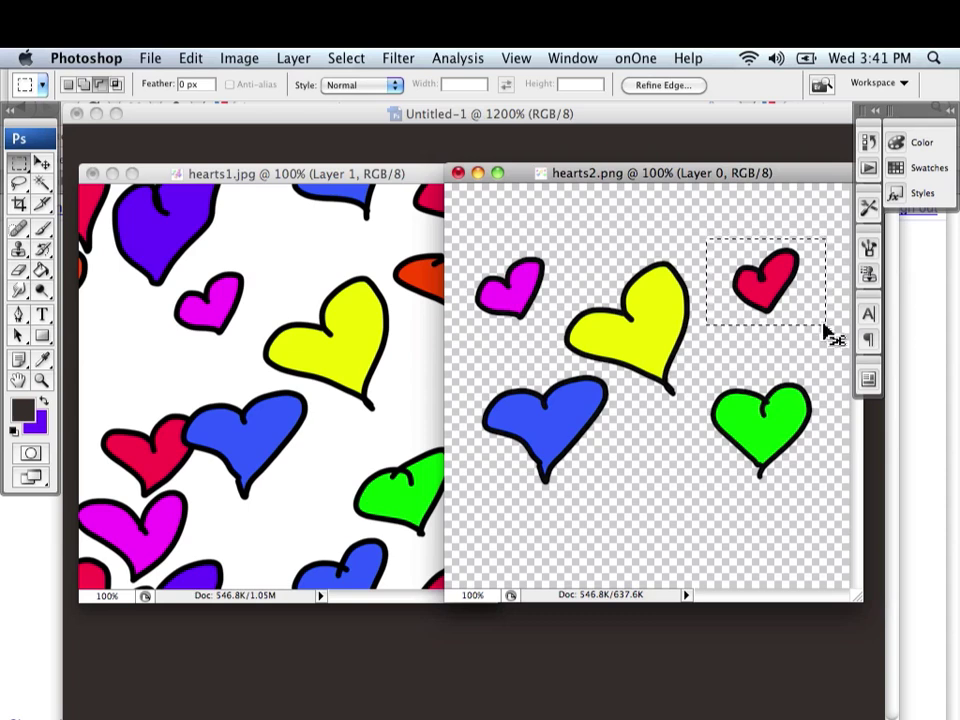
key("super+d")
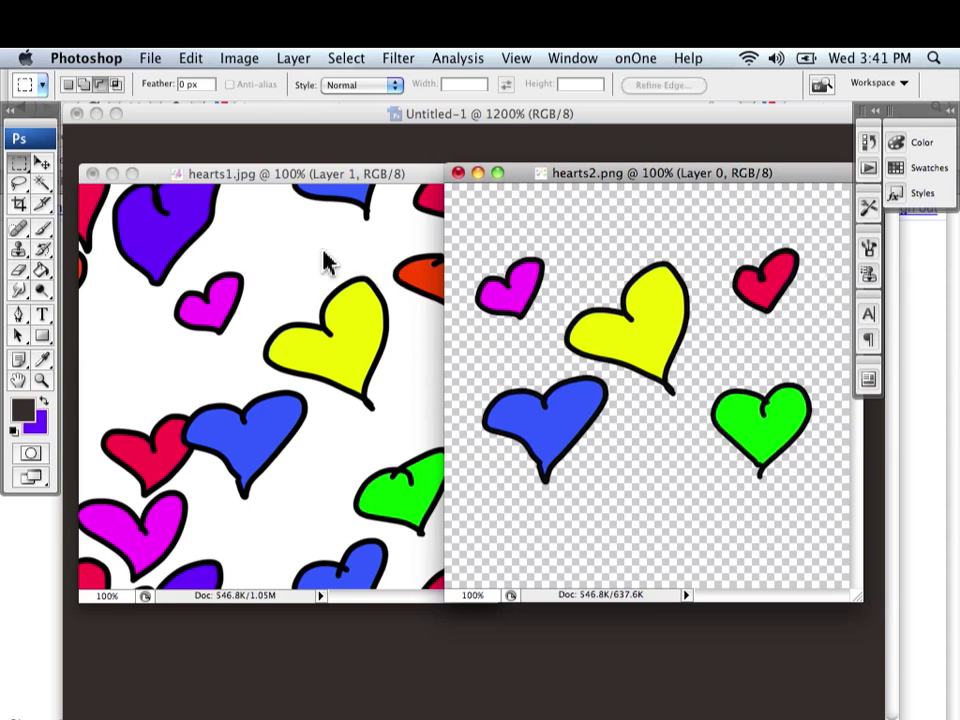
left_click(324, 252)
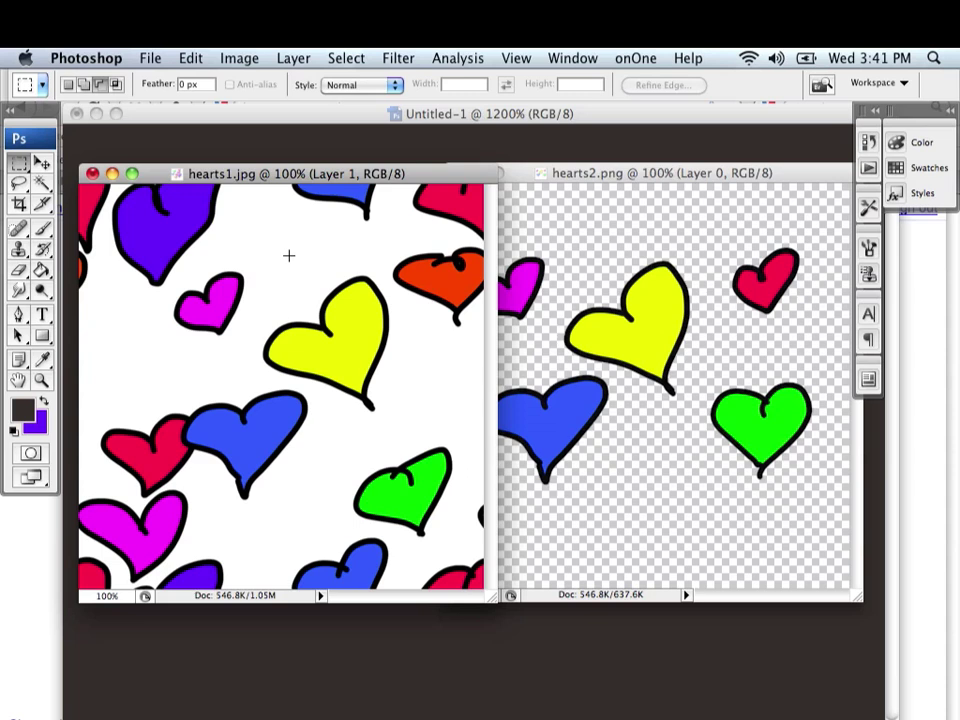
key("super+v")
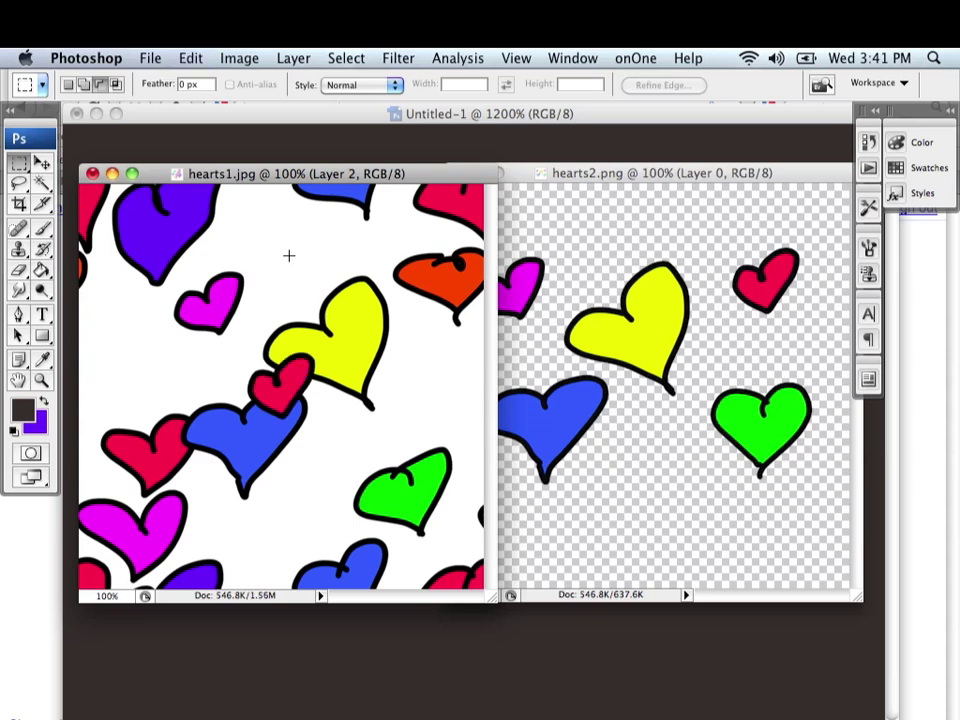
left_click(42, 163)
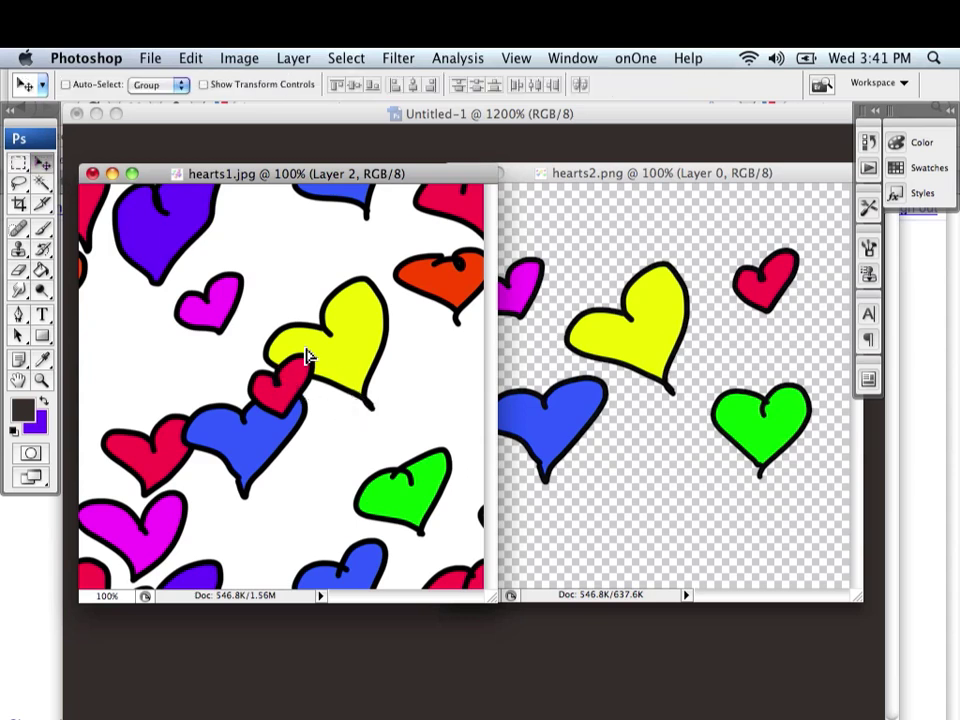
left_click_drag(287, 393, 320, 262)
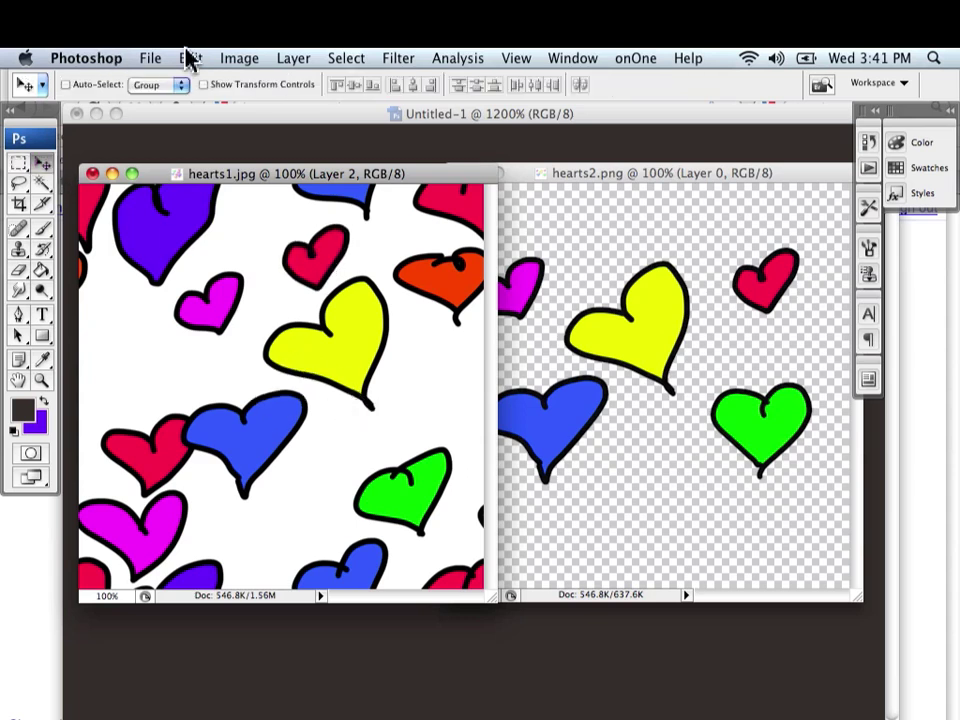
Flip the red heart horizontally, then paste a second red heart beside the yellow heart
left_click(188, 58)
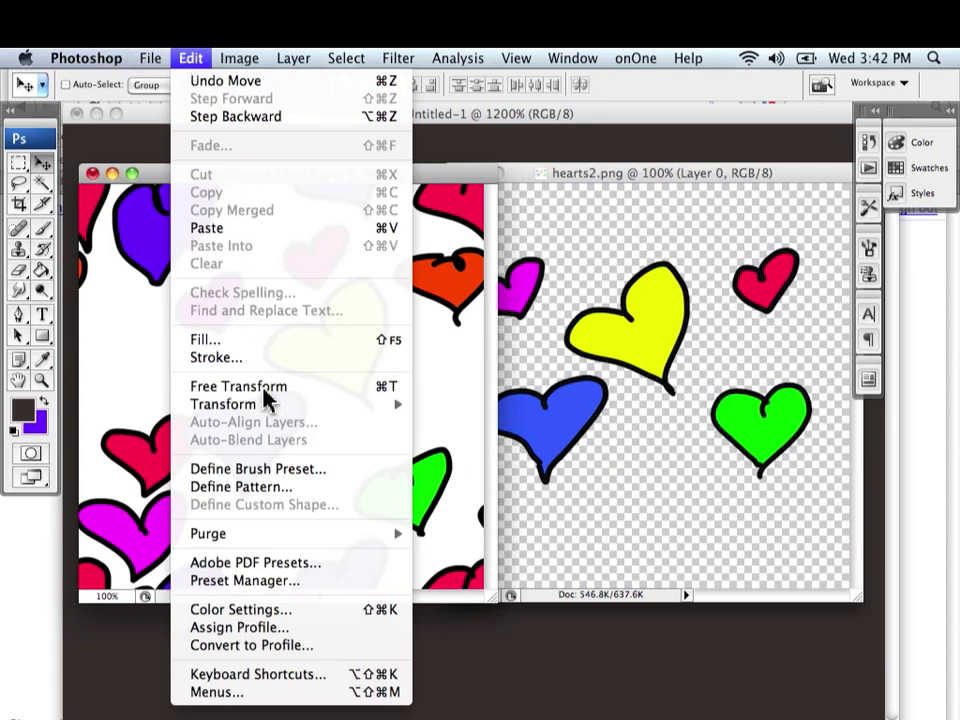
mouse_move(268, 410)
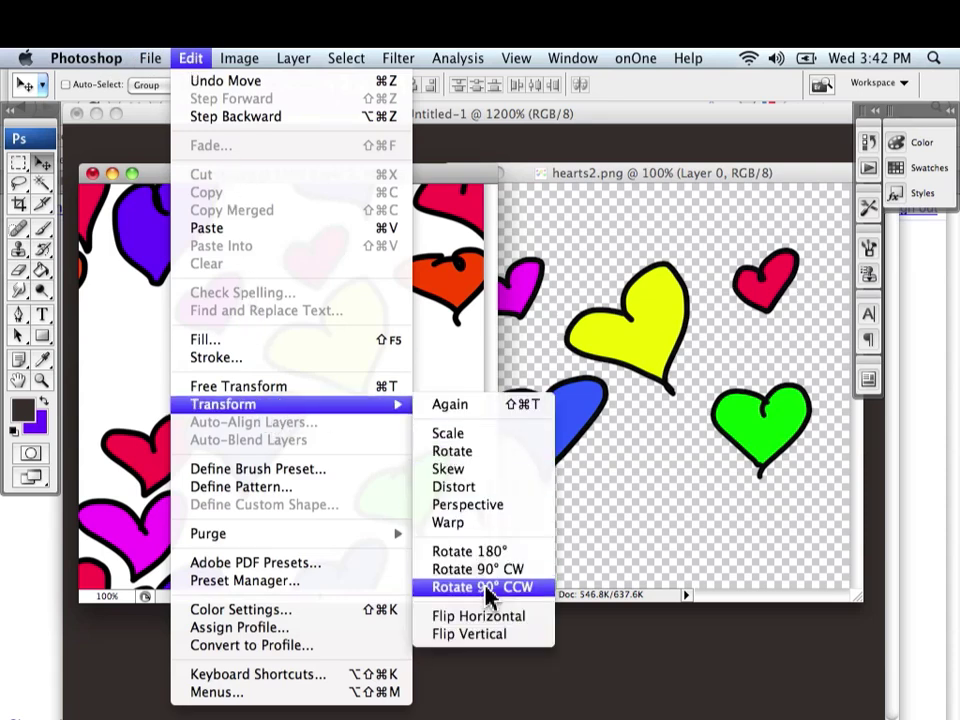
left_click(490, 620)
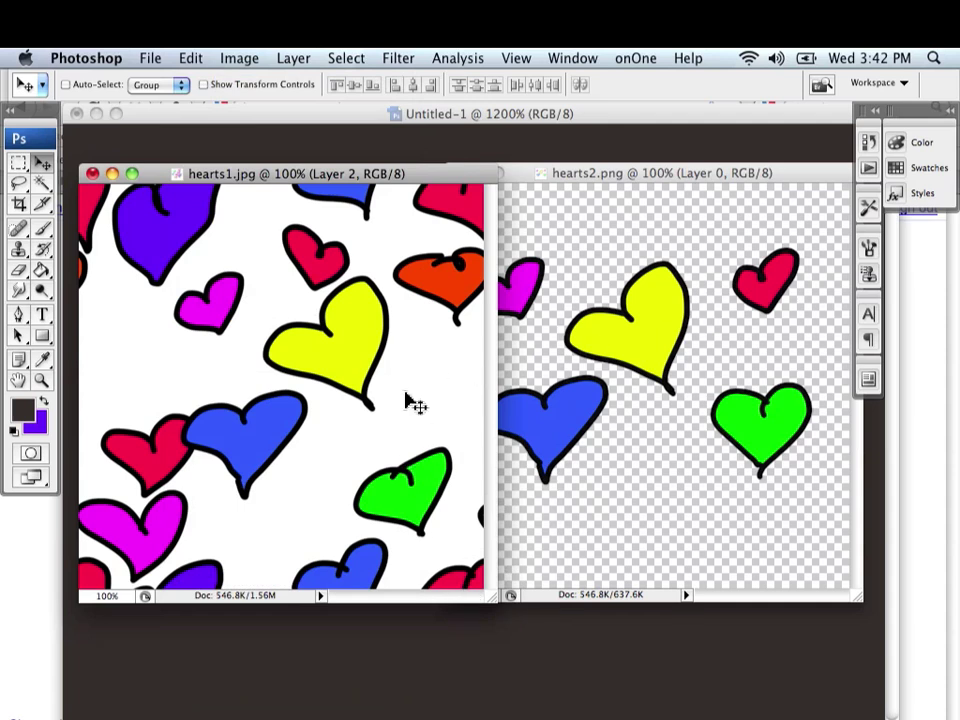
key("super+v")
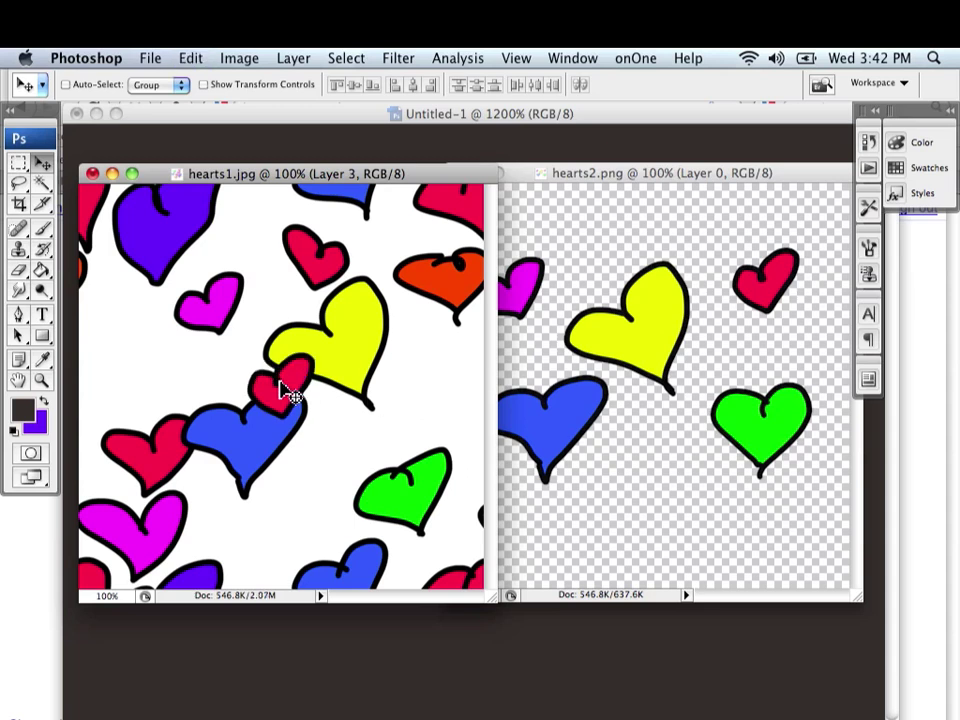
left_click_drag(287, 390, 436, 404)
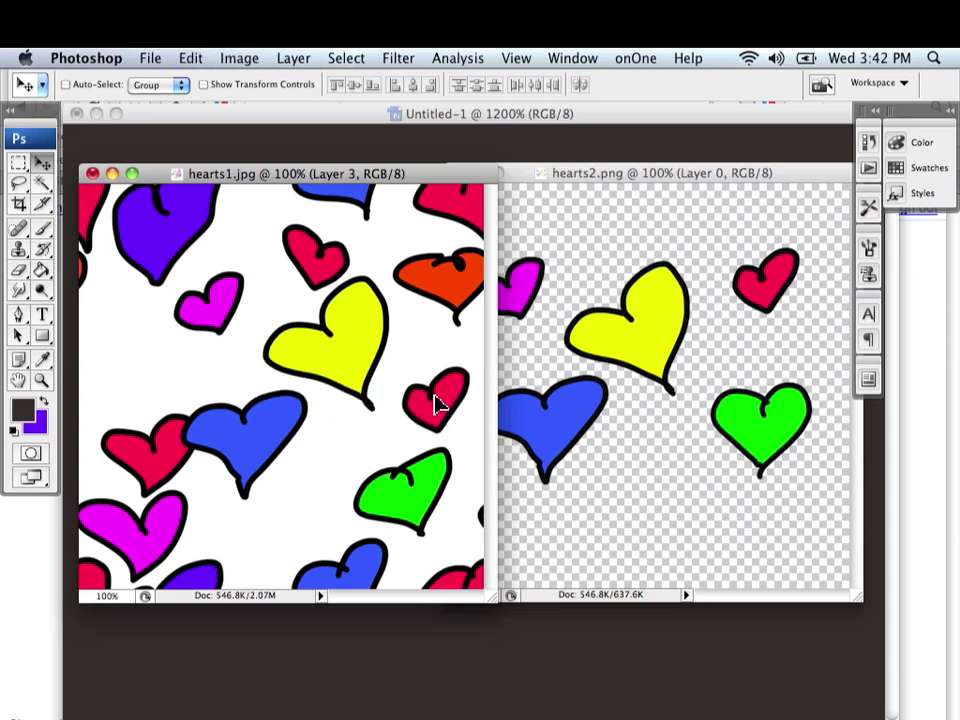
Copy the green heart from hearts2, paste it into hearts1 and move it to the left edge
left_click(714, 369)
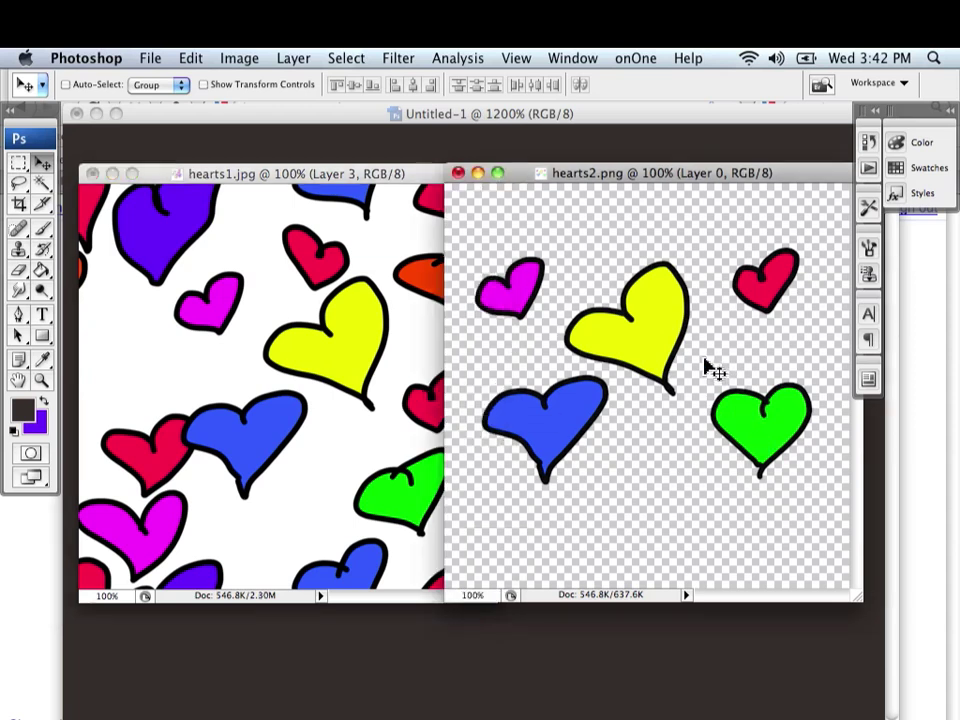
left_click(18, 162)
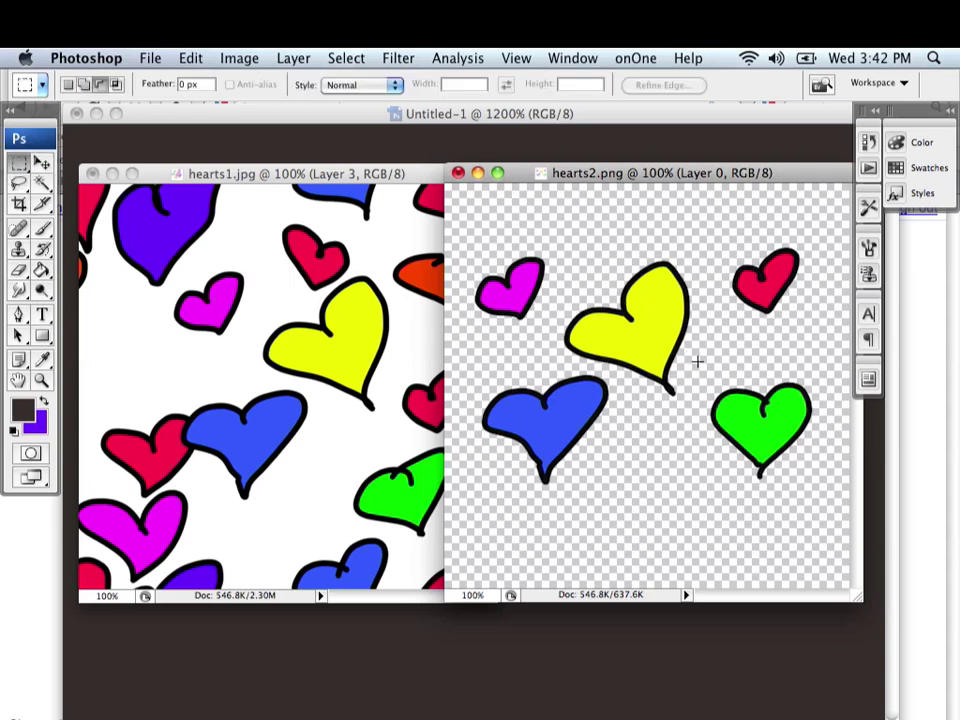
left_click_drag(697, 356, 821, 501)
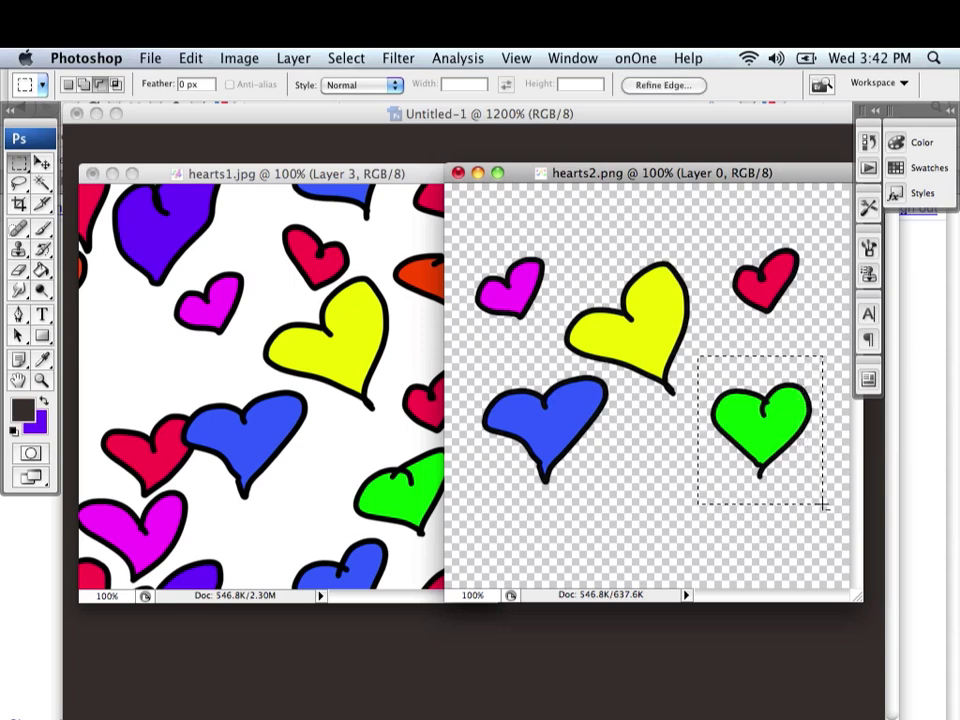
left_click(822, 512)
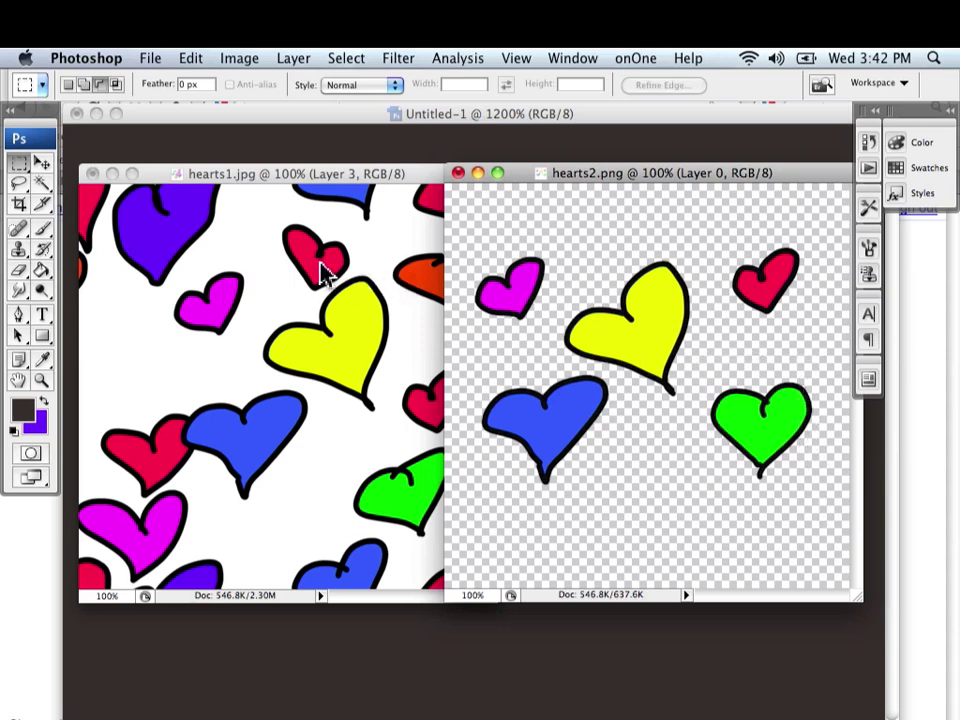
left_click(282, 265)
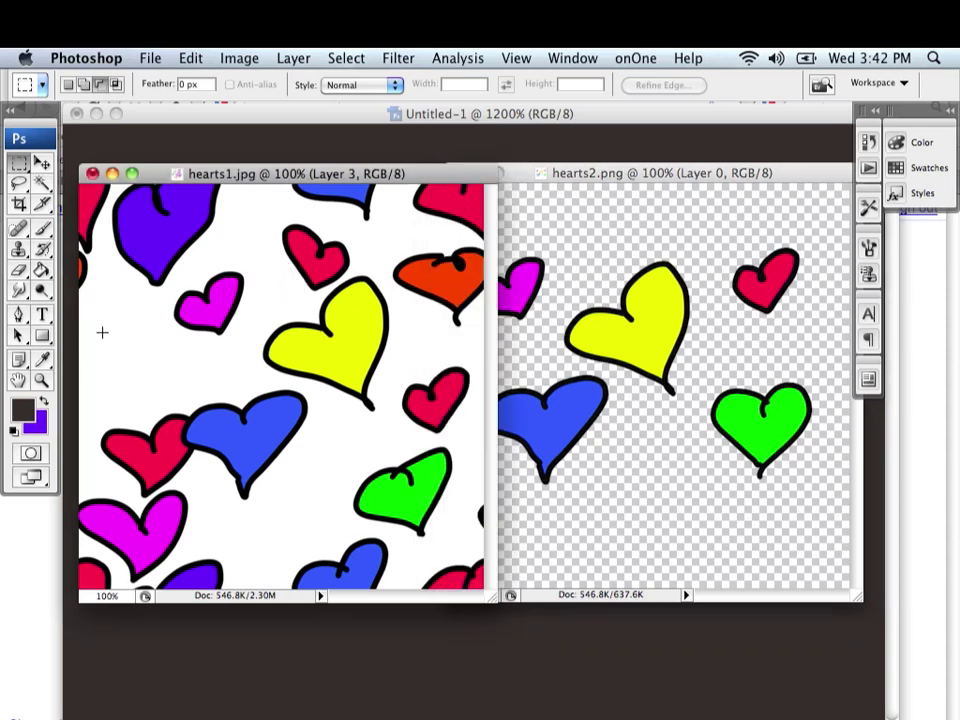
key("super+v")
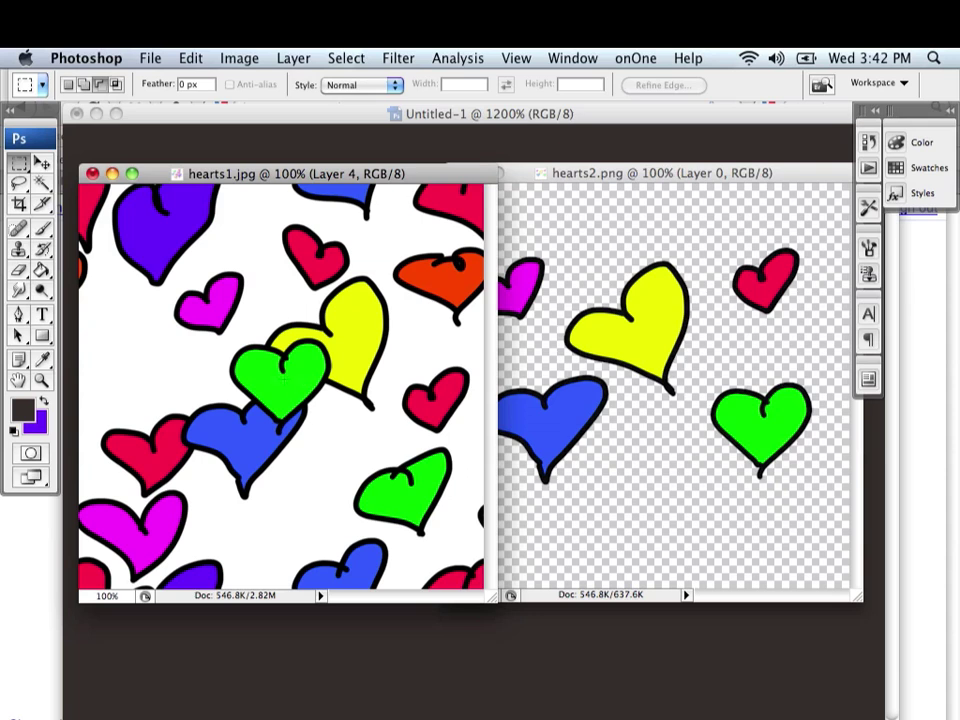
left_click(42, 161)
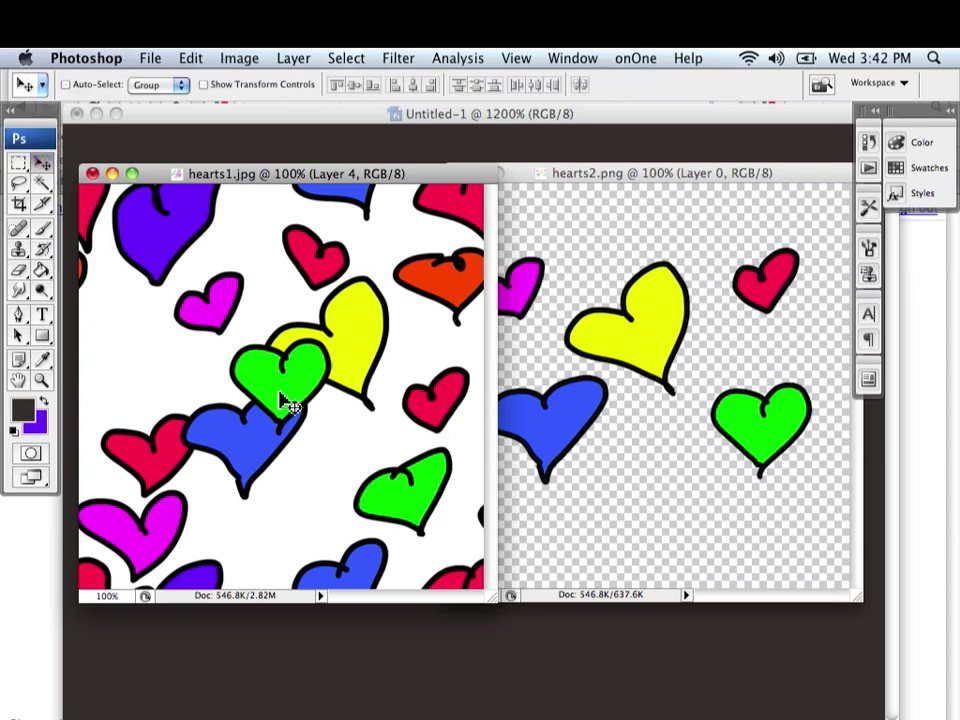
left_click_drag(288, 405, 146, 393)
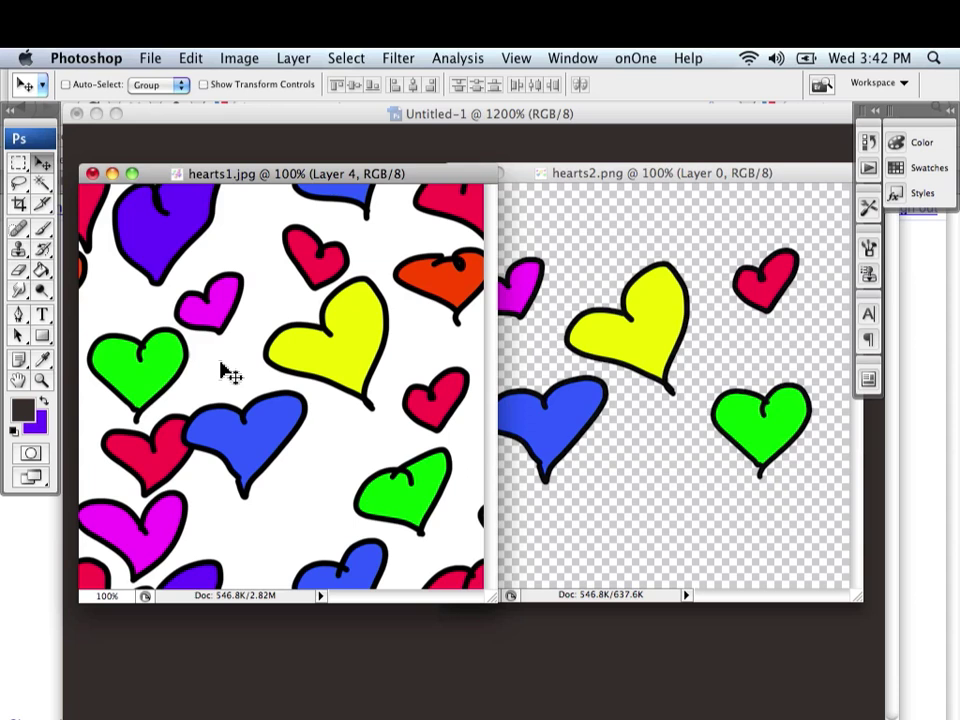
Merge all the pasted heart layers in hearts1.jpg into one flattened image
left_click(296, 64)
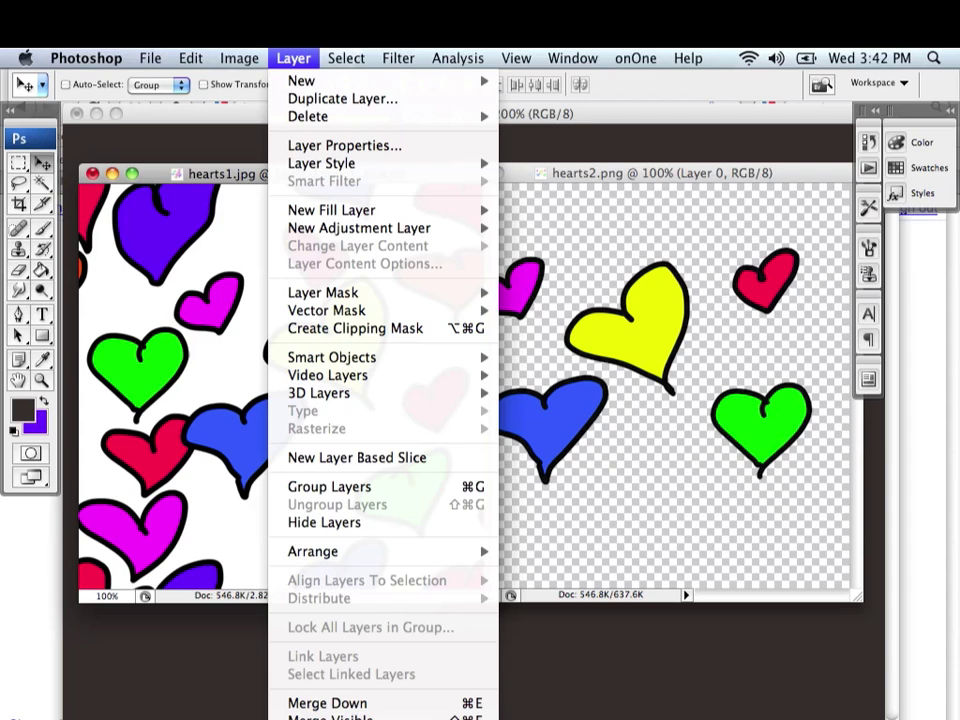
key("shift+super+e")
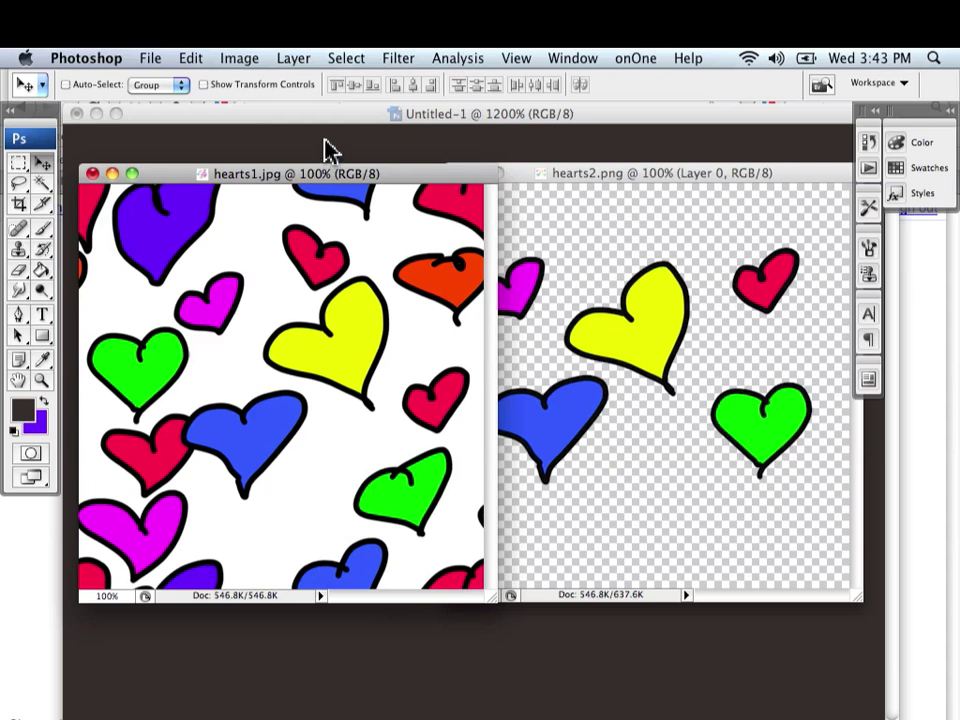
Select the whole hearts1.jpg canvas and define it as a pattern named hearts3.jpg
left_click(22, 165)
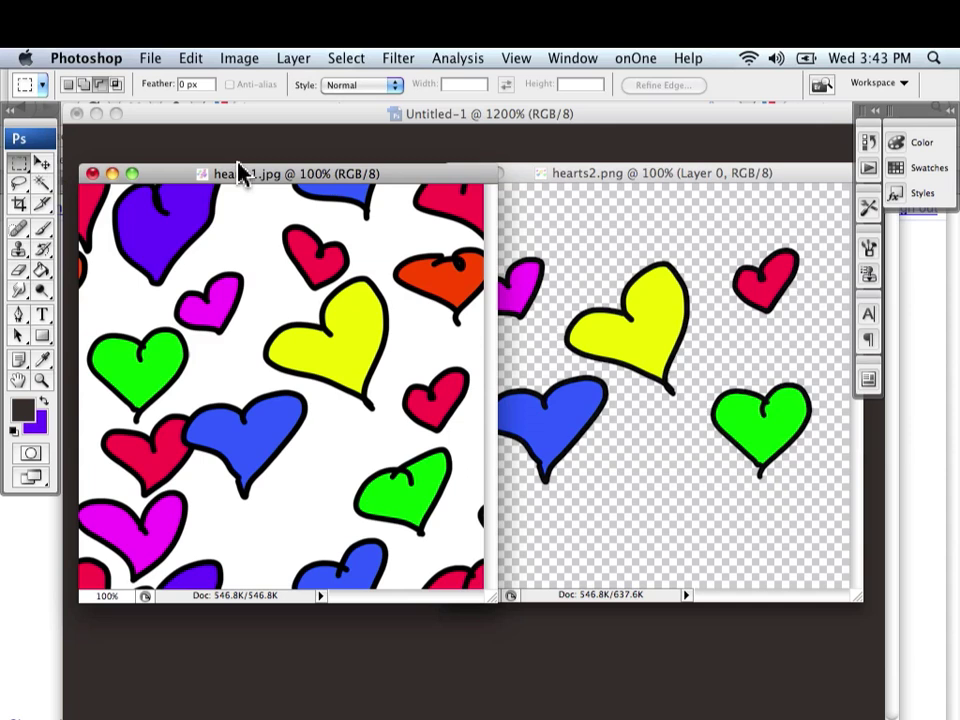
key("super+a")
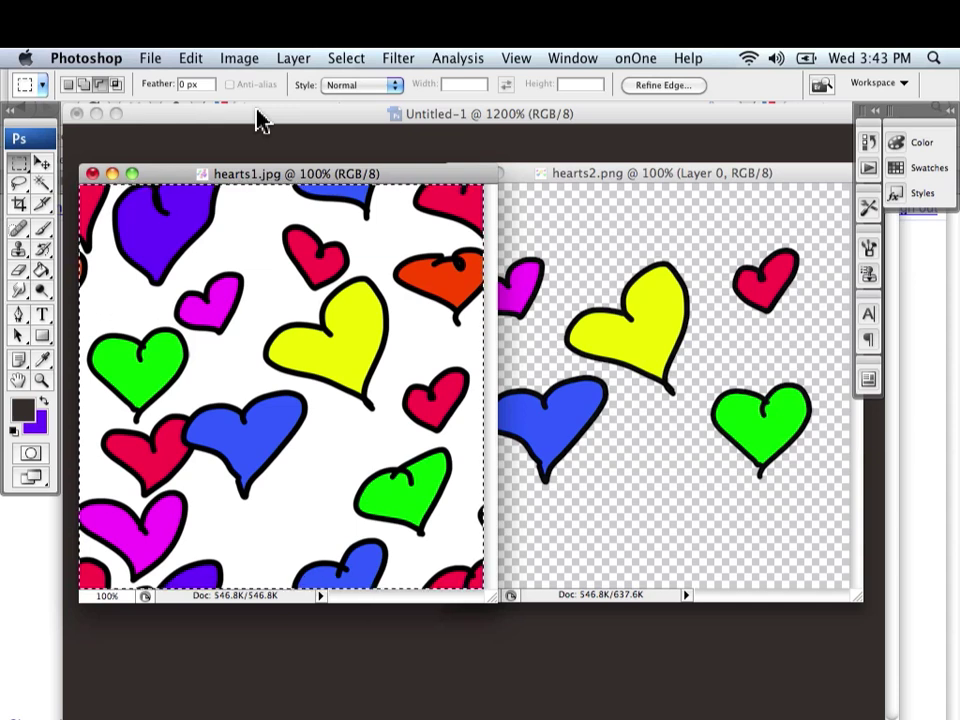
left_click(192, 58)
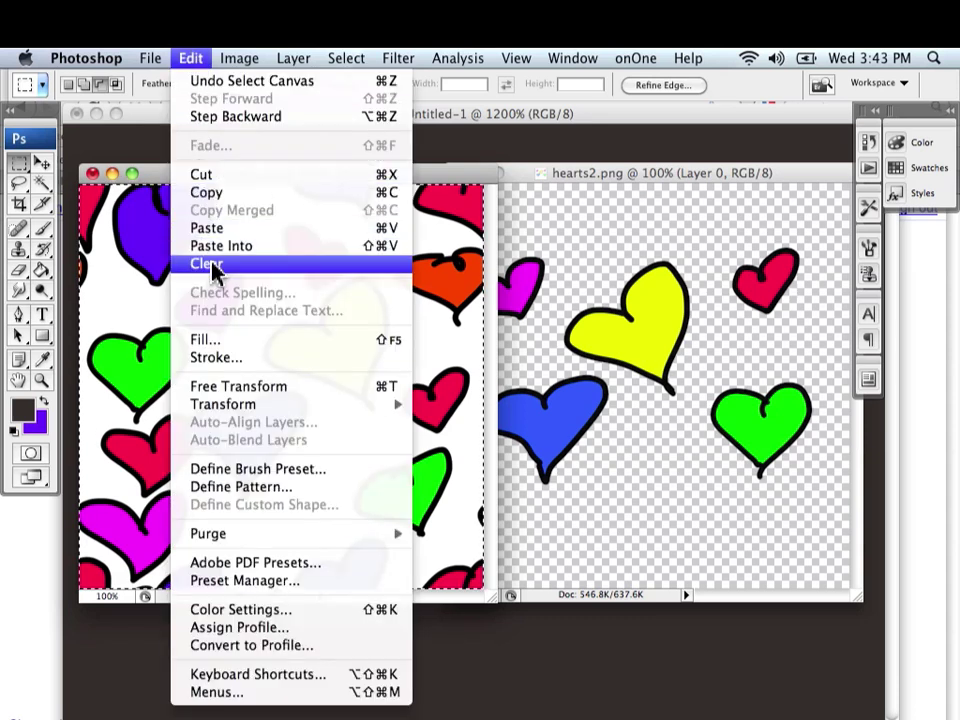
left_click(212, 490)
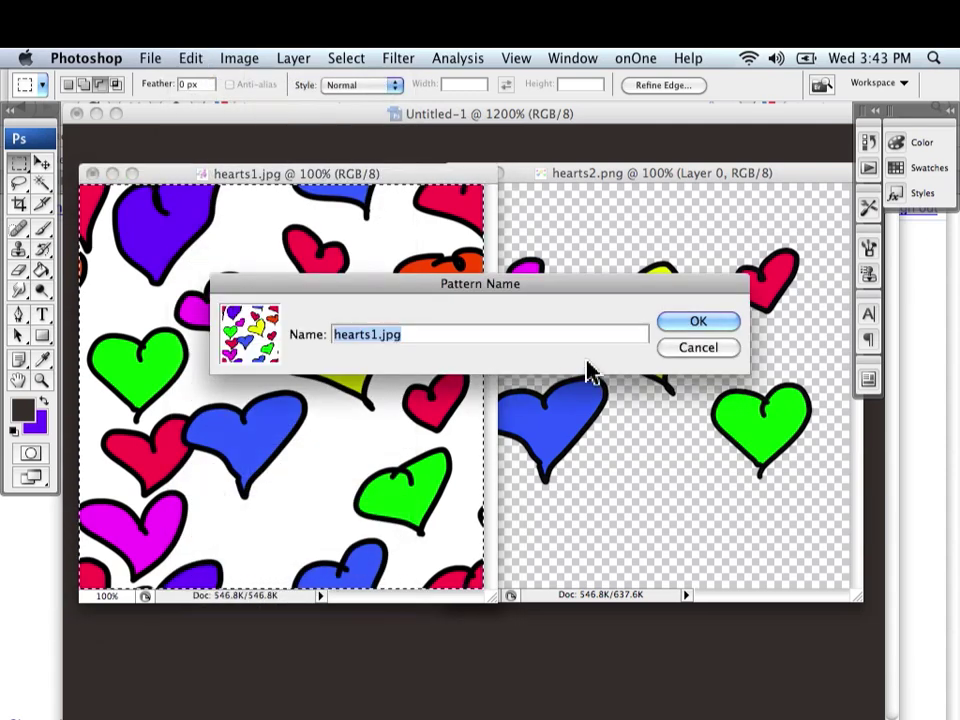
left_click(454, 337)
key("BackSpace")
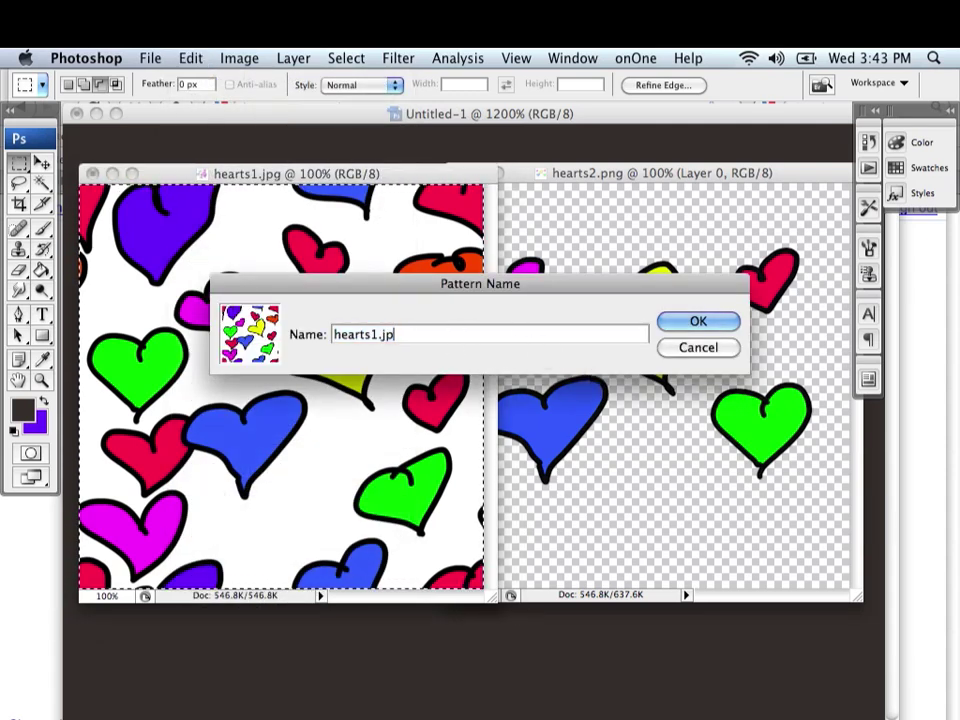
key("BackSpace")
key("BackSpace")
key("BackSpace")
key("BackSpace")
type("3")
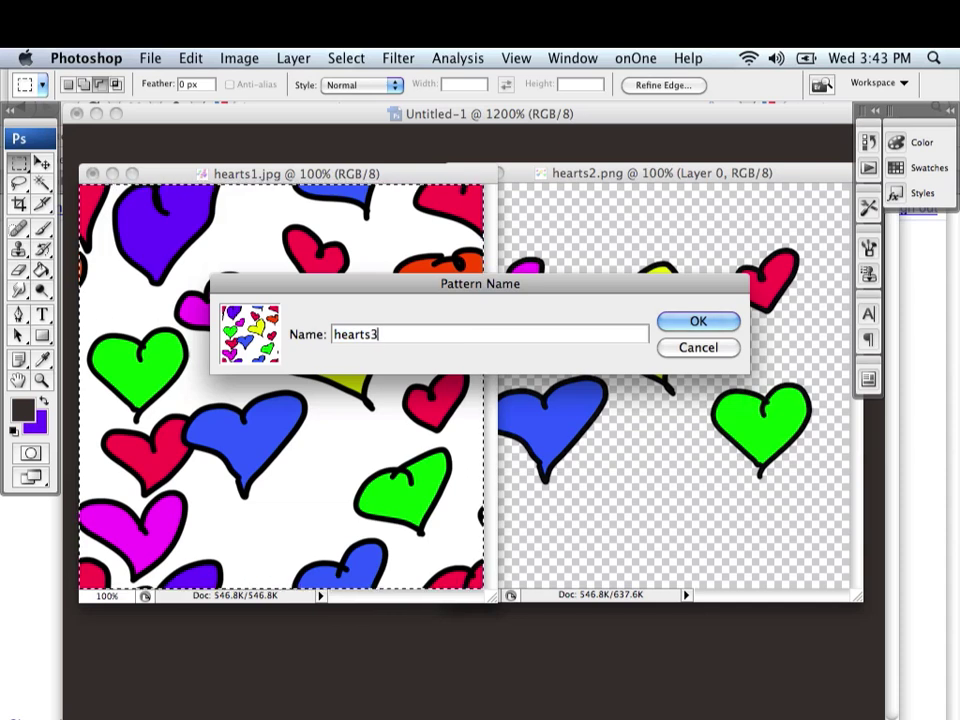
type(".jpg")
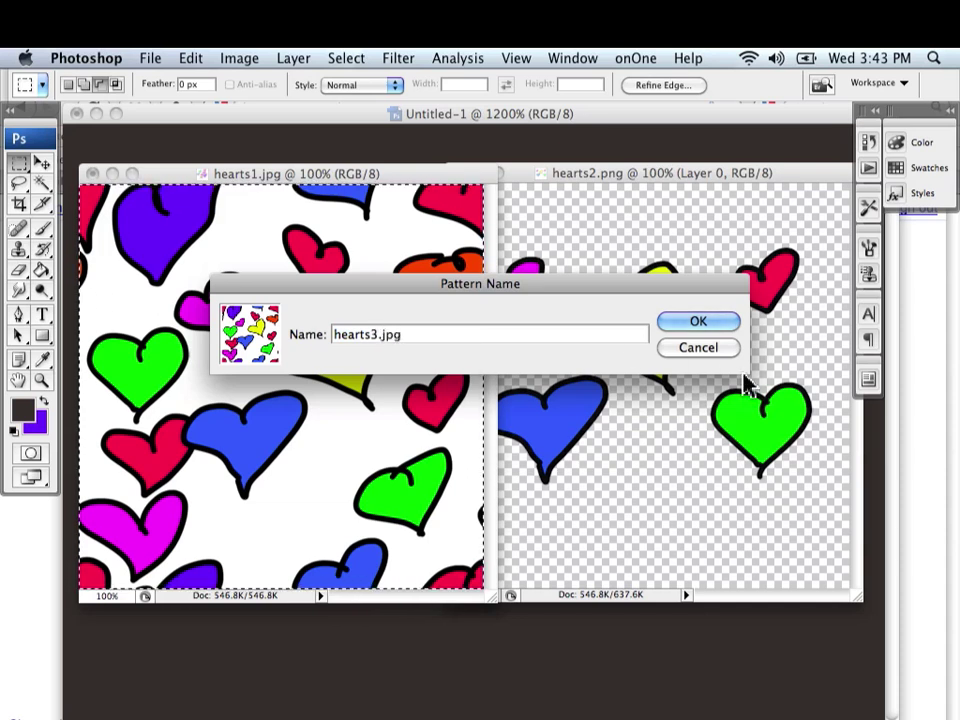
left_click(707, 325)
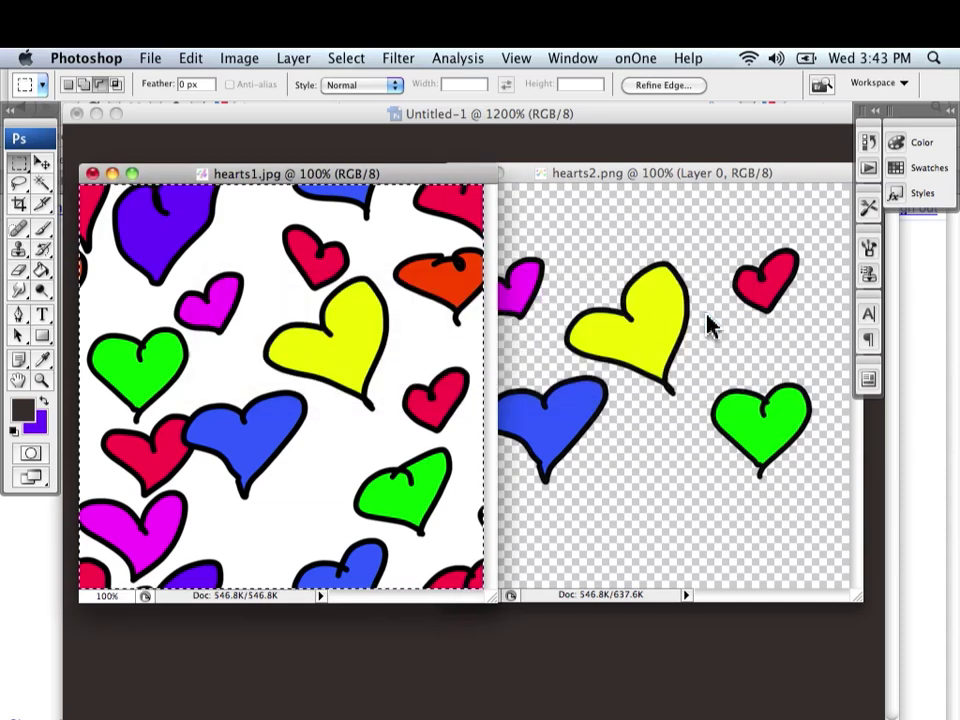
Deselect the canvas, start a new document and enter a width of 18
key("super+d")
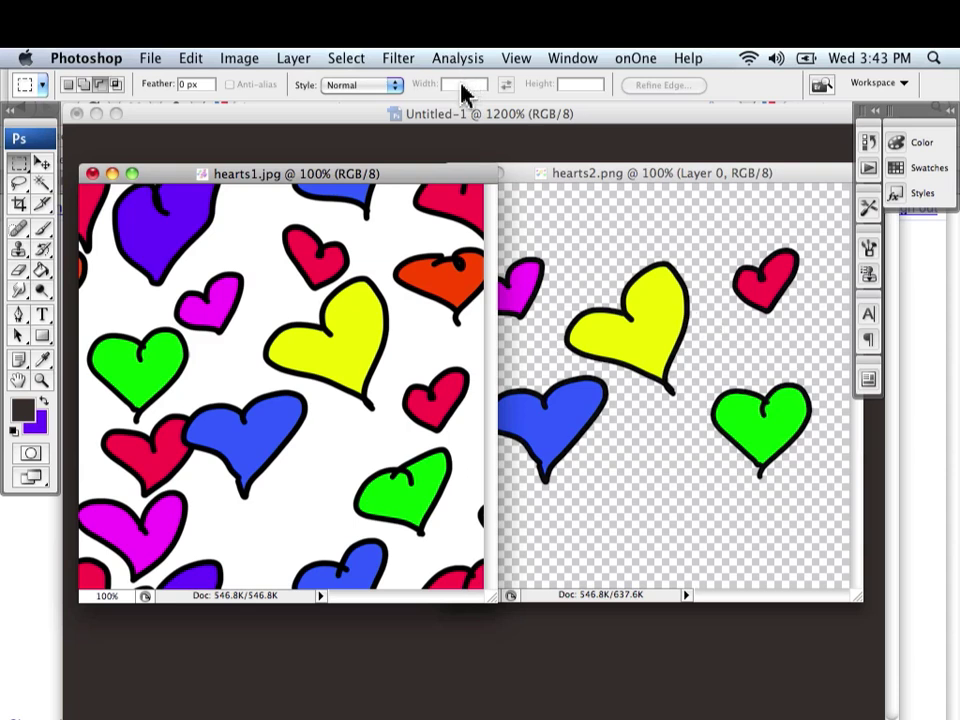
left_click(155, 60)
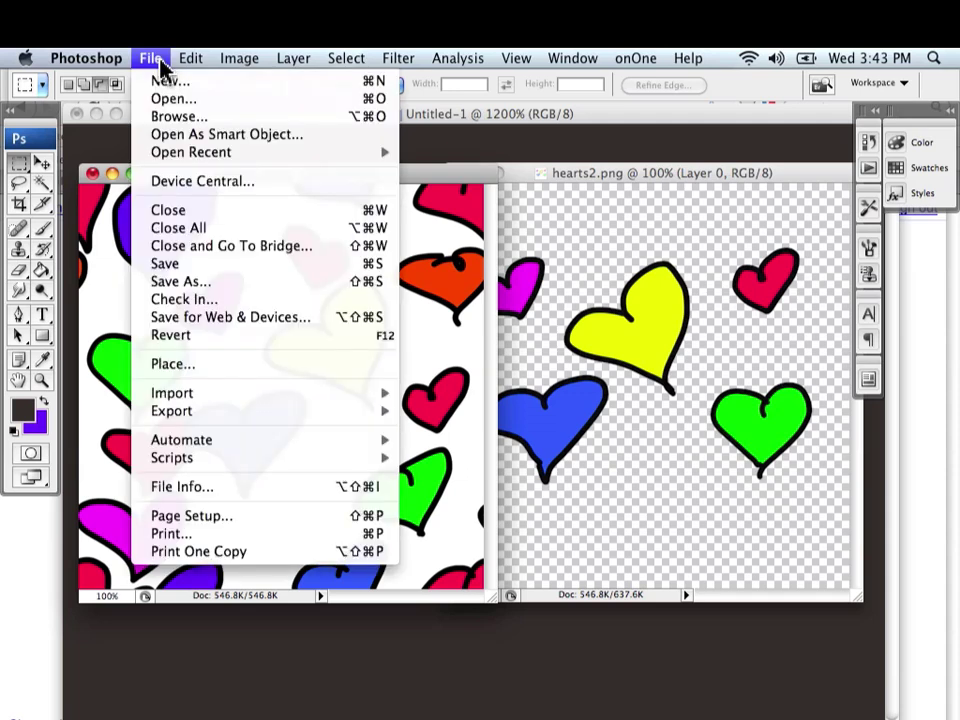
left_click(167, 84)
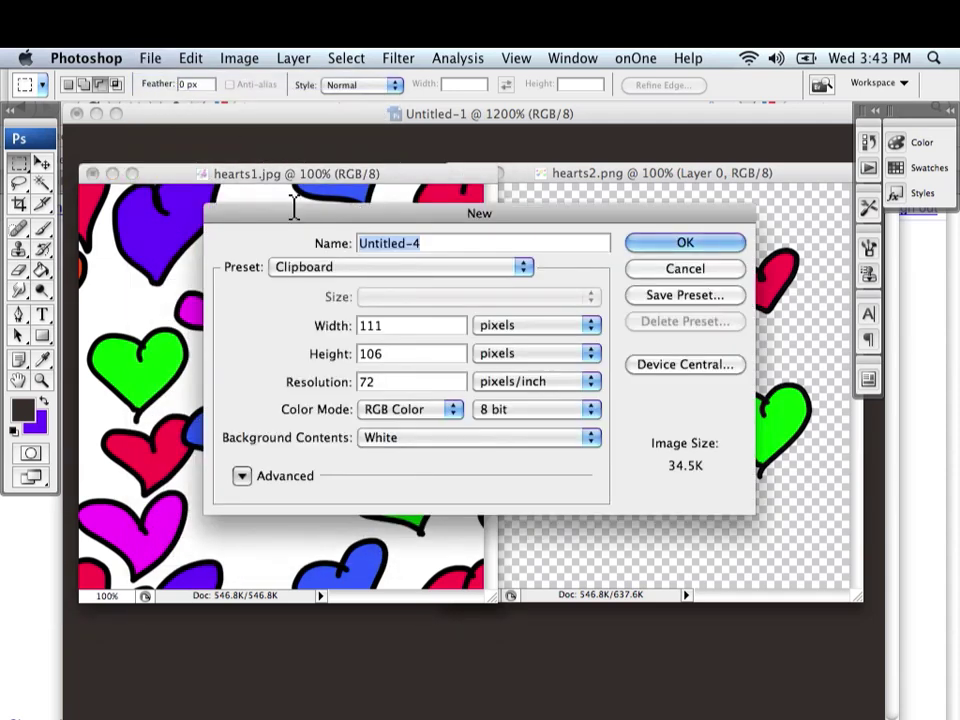
left_click(413, 328)
key("BackSpace")
key("BackSpace")
key("BackSpace")
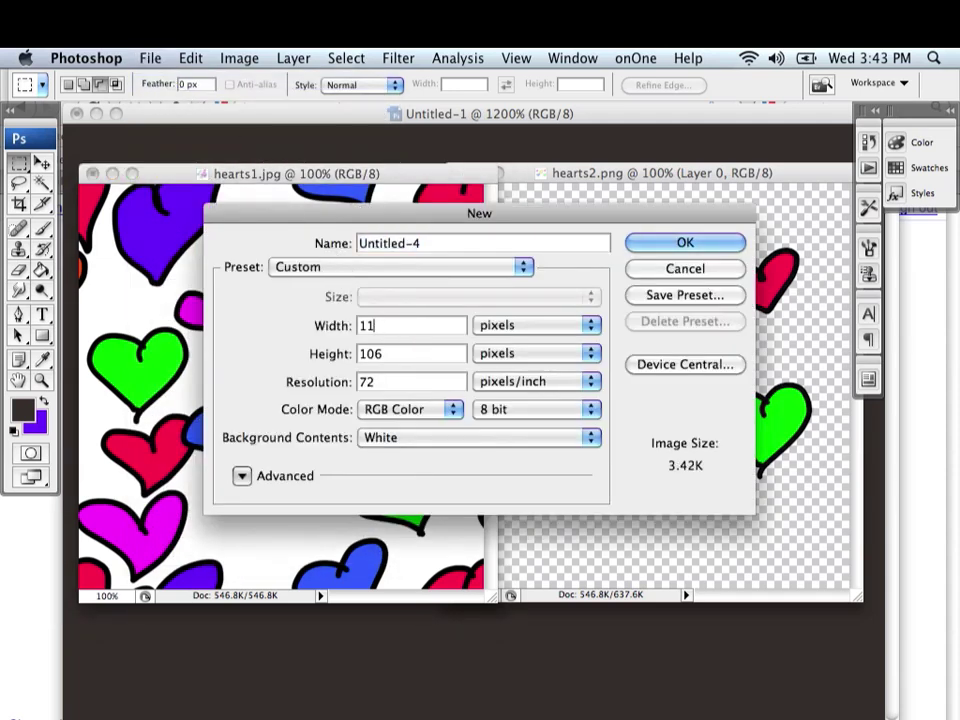
type("1")
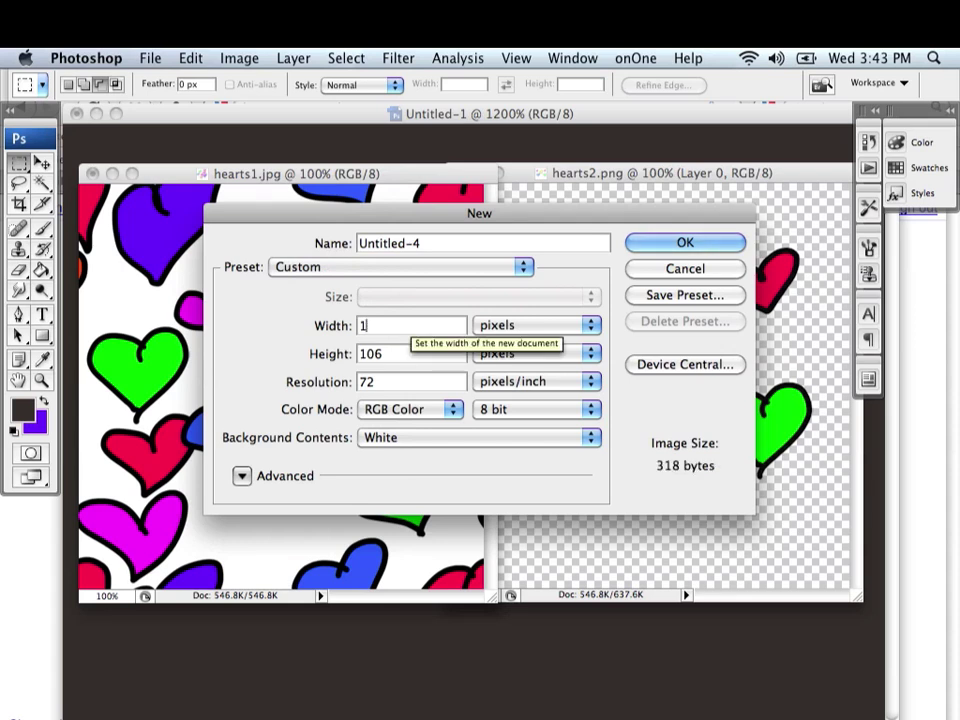
type("8")
key("Tab")
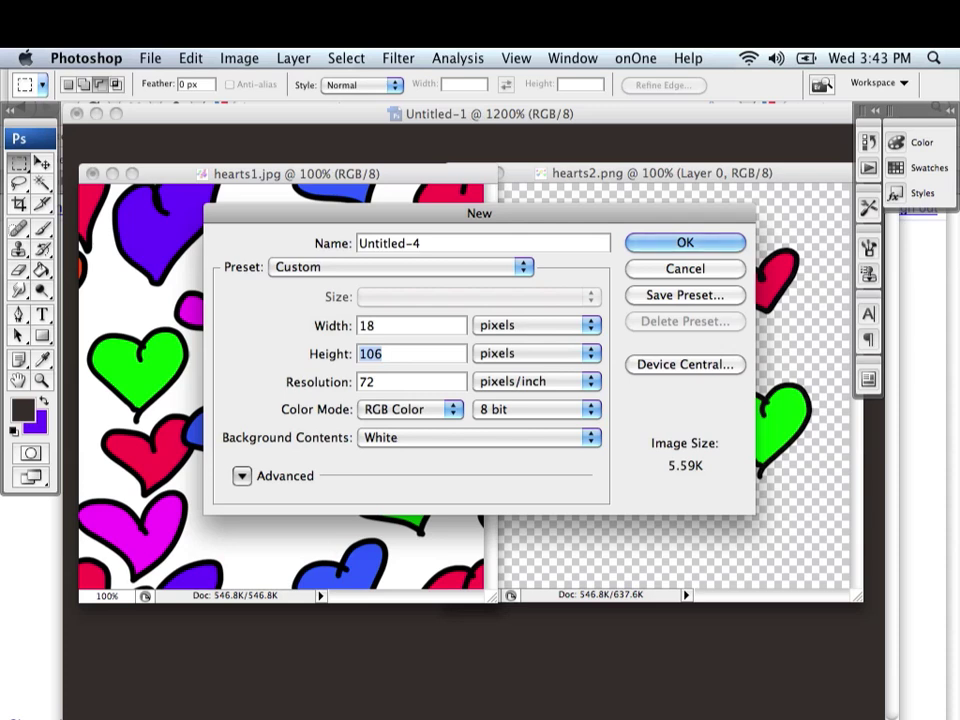
Switch the size units to inches and create the 18 × 18 inch document
left_click(597, 334)
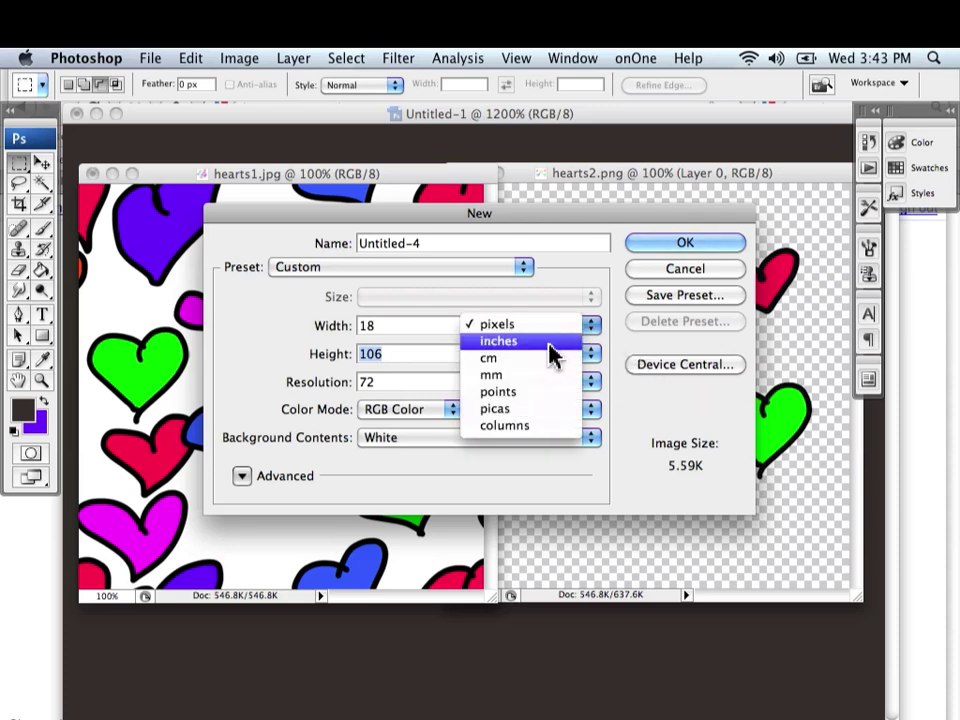
left_click(553, 351)
left_click(409, 332)
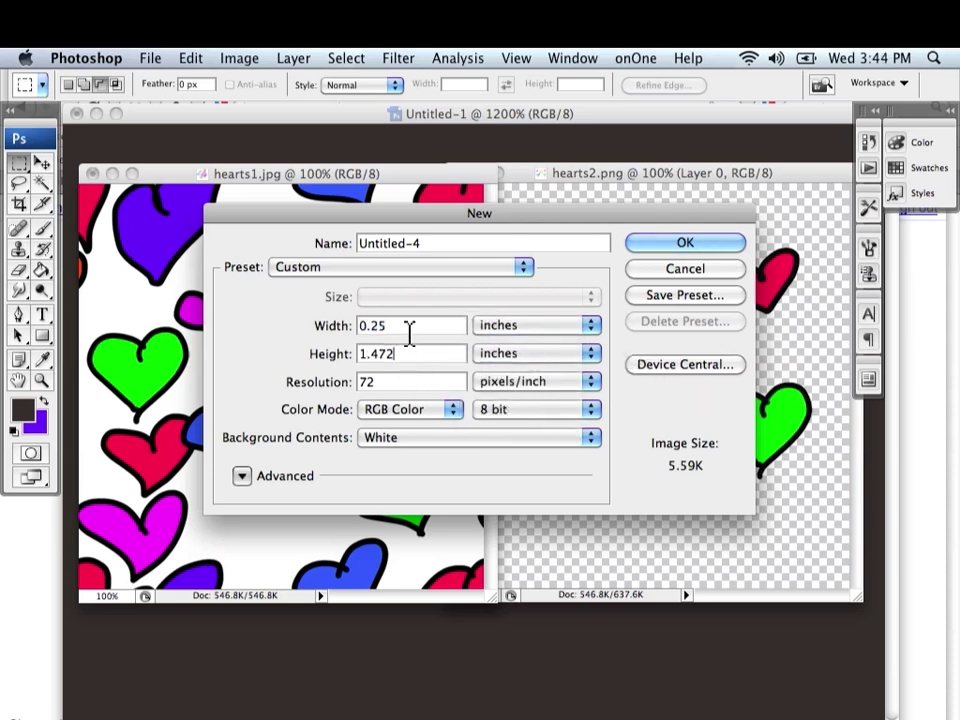
key("BackSpace")
key("BackSpace")
key("BackSpace")
key("BackSpace")
type("18")
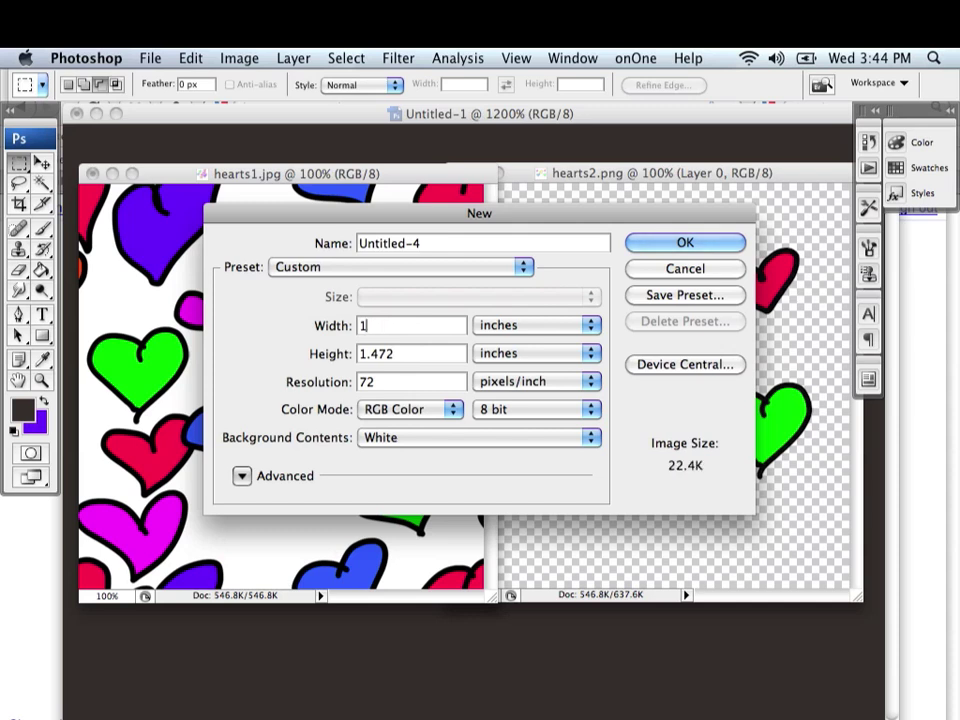
key("Tab")
type("18")
key("Tab")
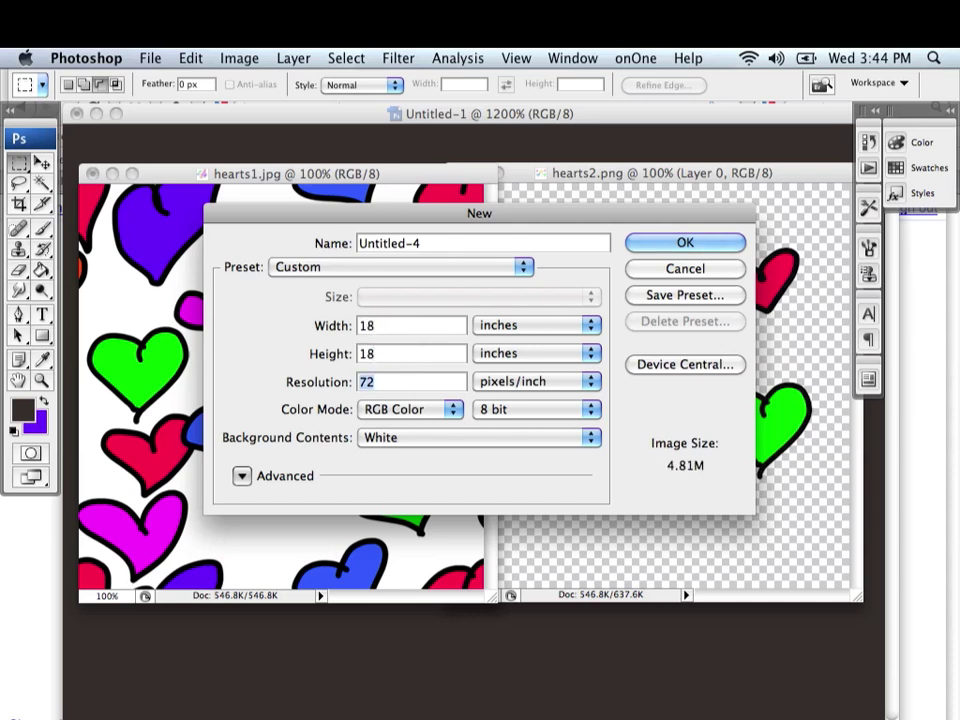
left_click(712, 248)
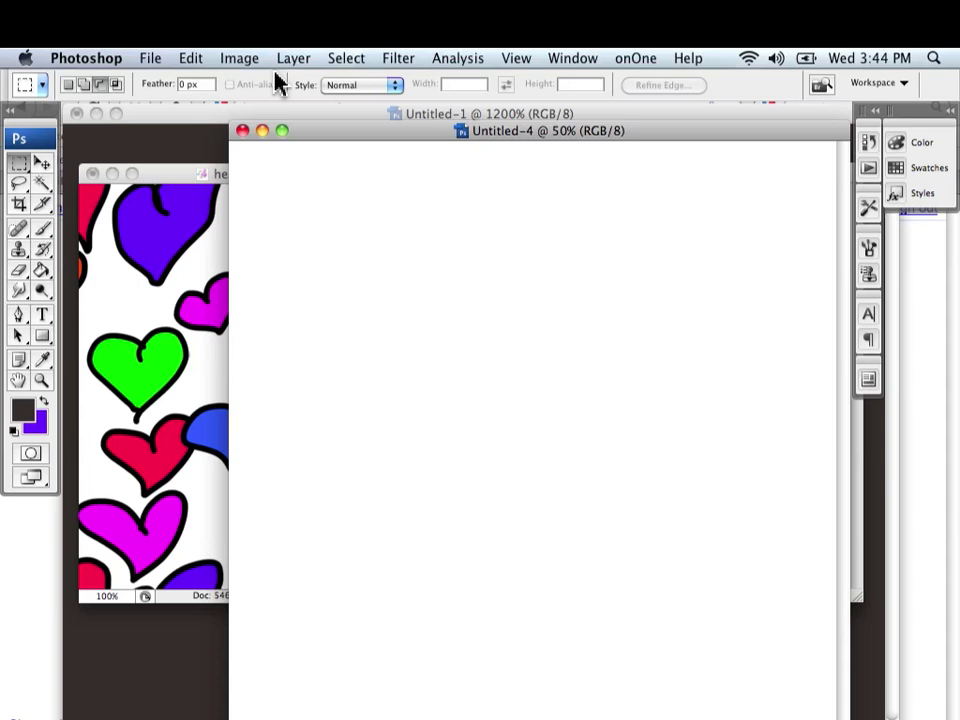
Fill Untitled-4 using Pattern, choosing the newest heart pattern as the custom pattern
left_click(193, 60)
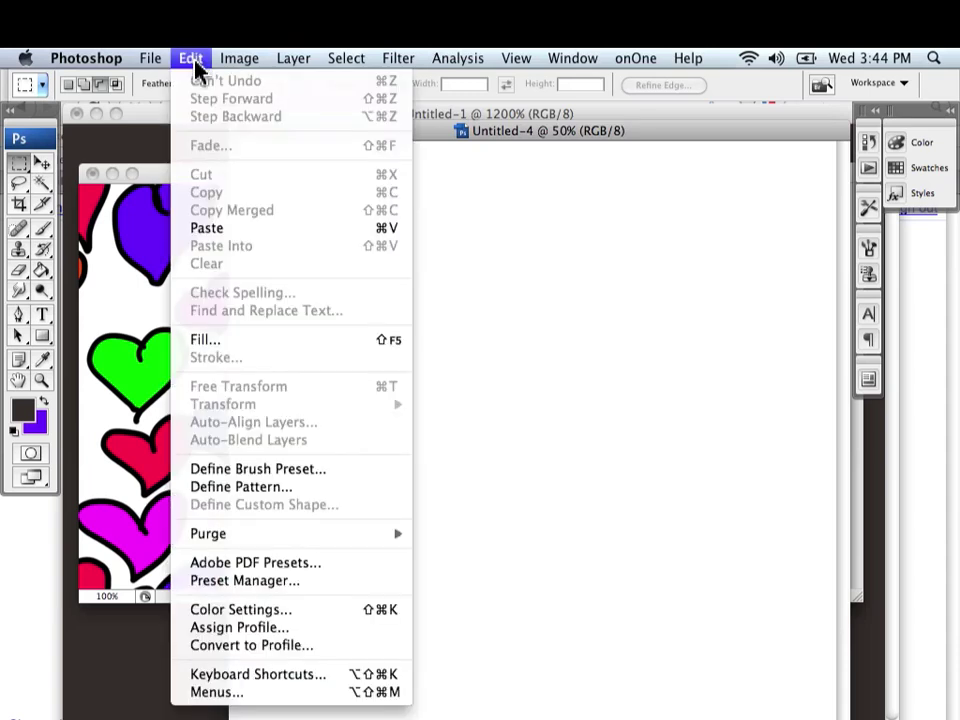
left_click(243, 341)
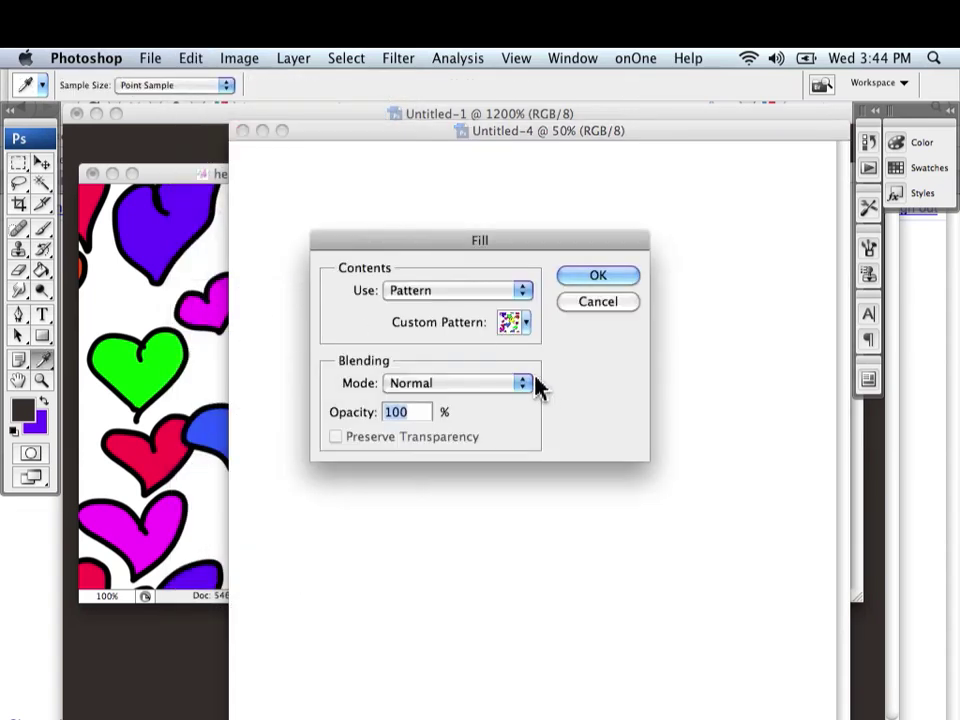
left_click(525, 324)
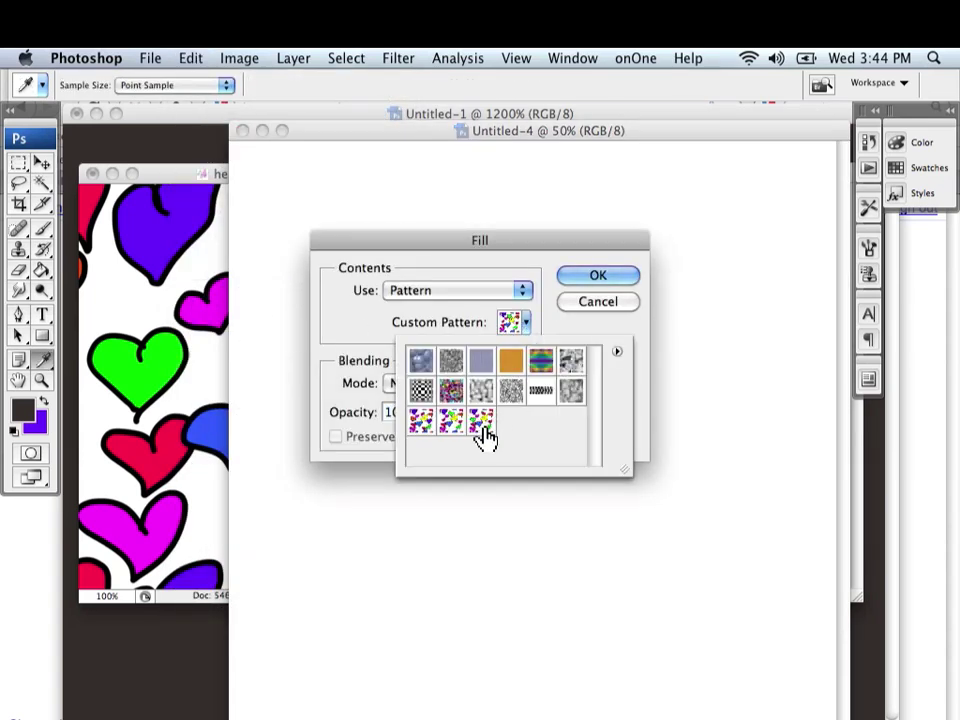
left_click(482, 425)
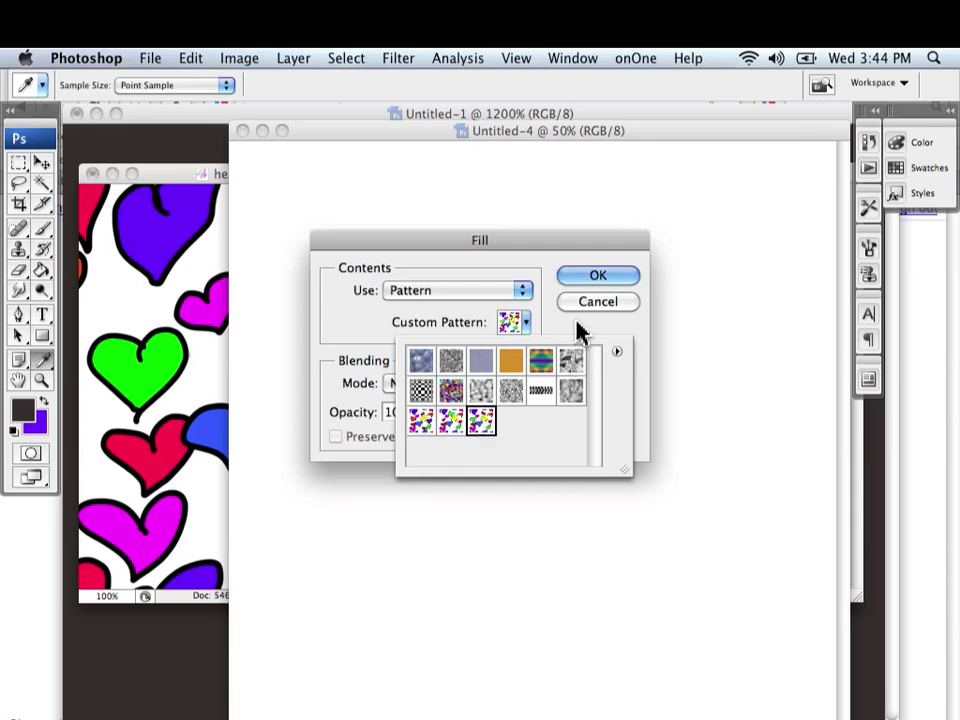
left_click(598, 276)
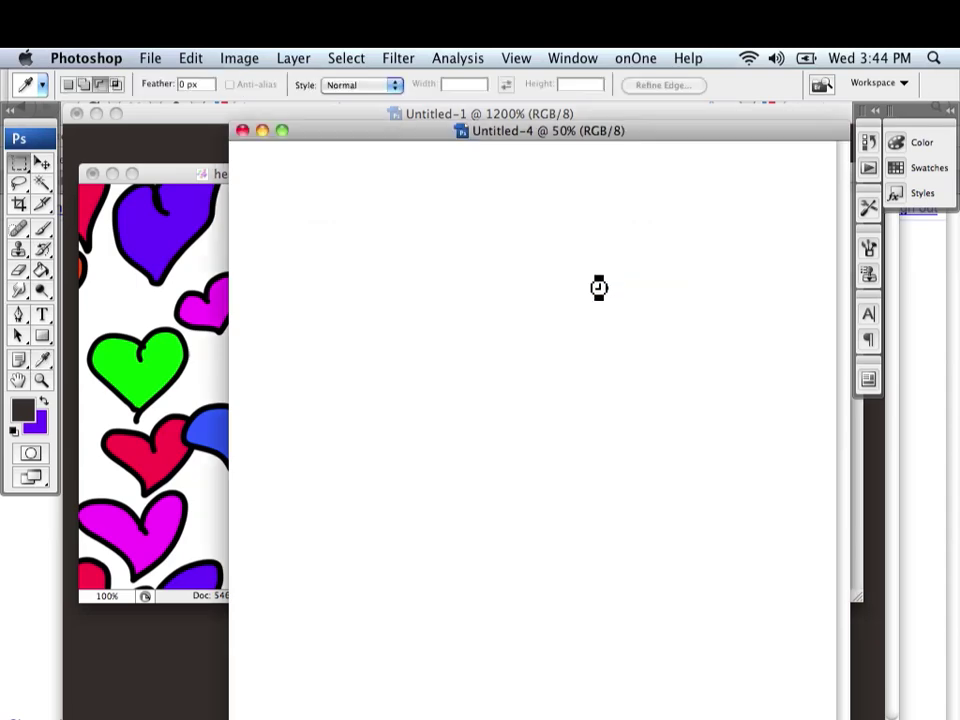